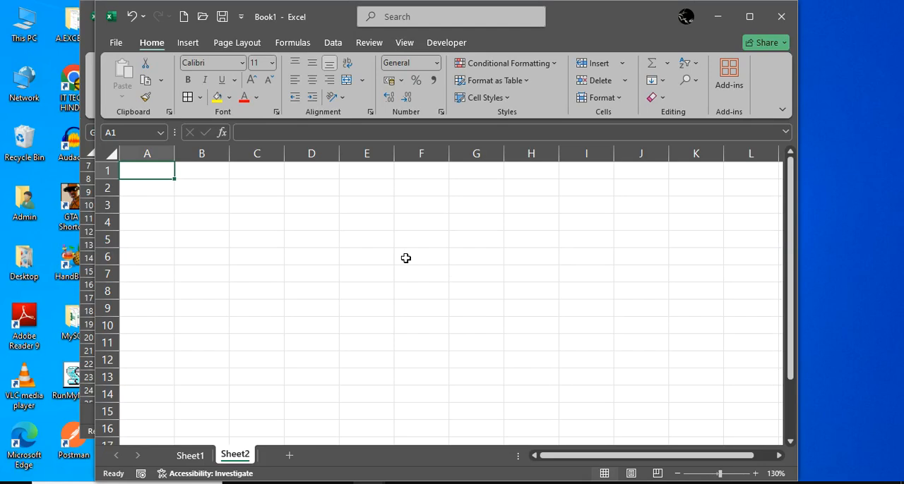
Enter the heading Marks in cell A1 and the value 90% in cell A2
type("Marks")
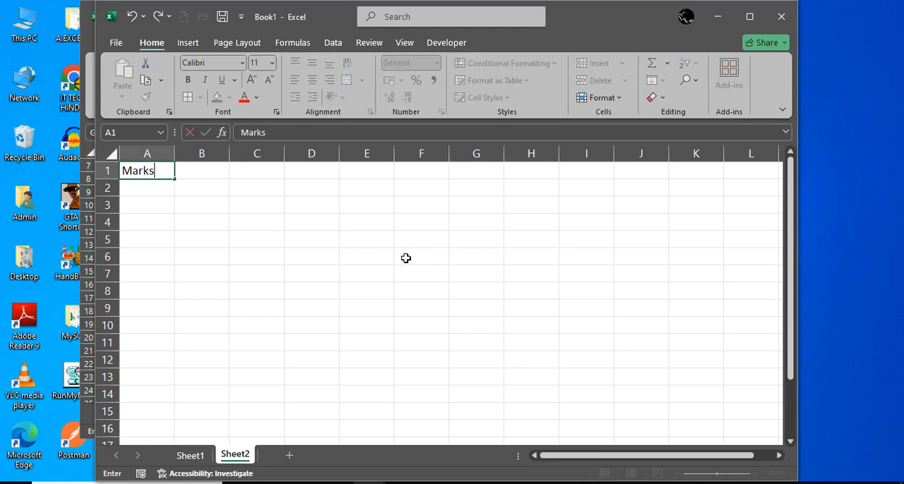
key("Return")
type("9")
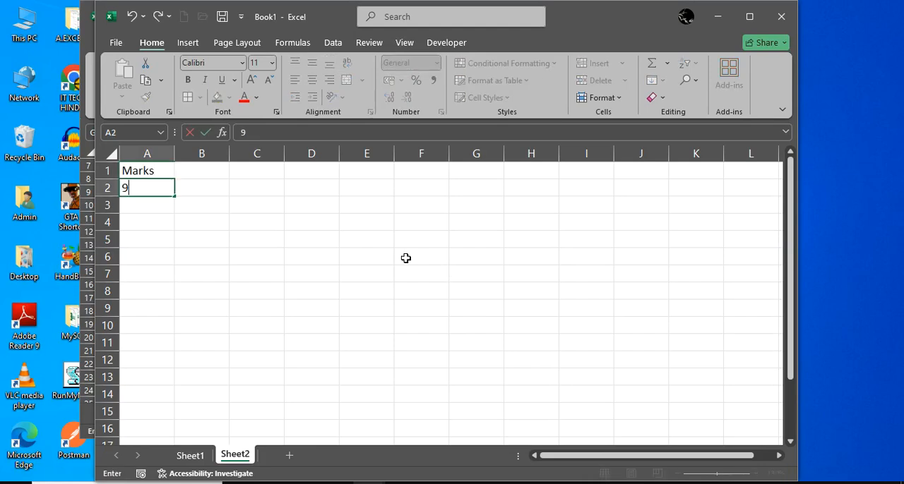
type("0%")
key("Return")
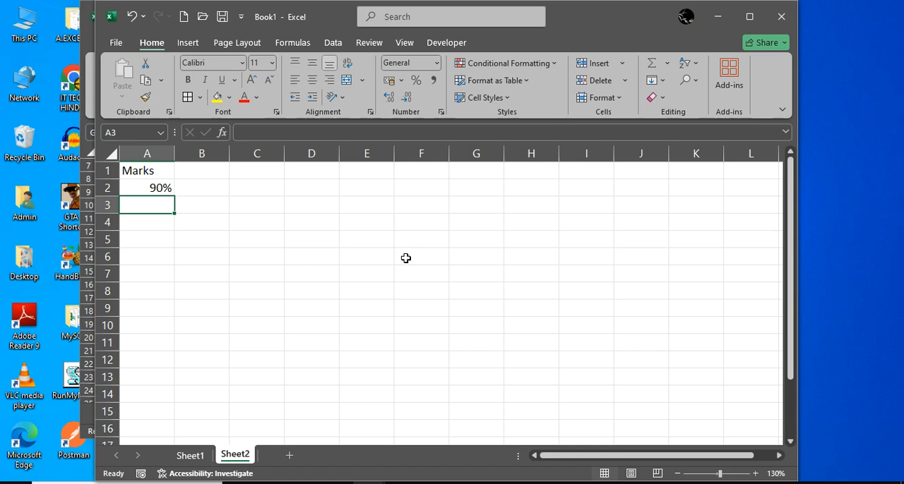
Enter the formula =1-A2 in cell A3 to calculate the remaining percentage
left_click(282, 221)
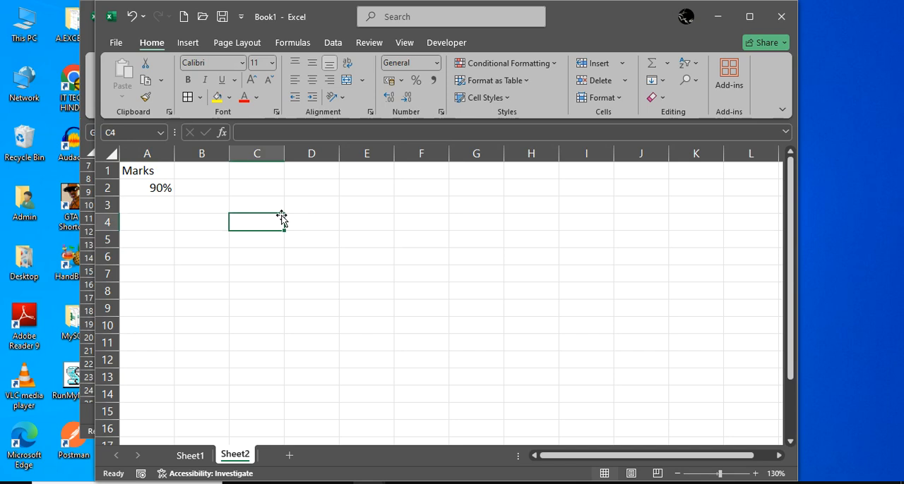
key("Left")
key("Left")
key("Up")
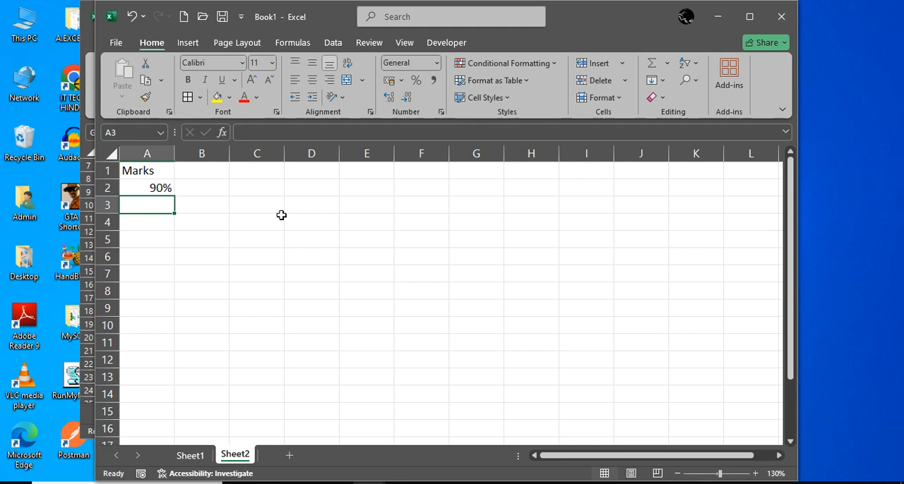
type("=1-")
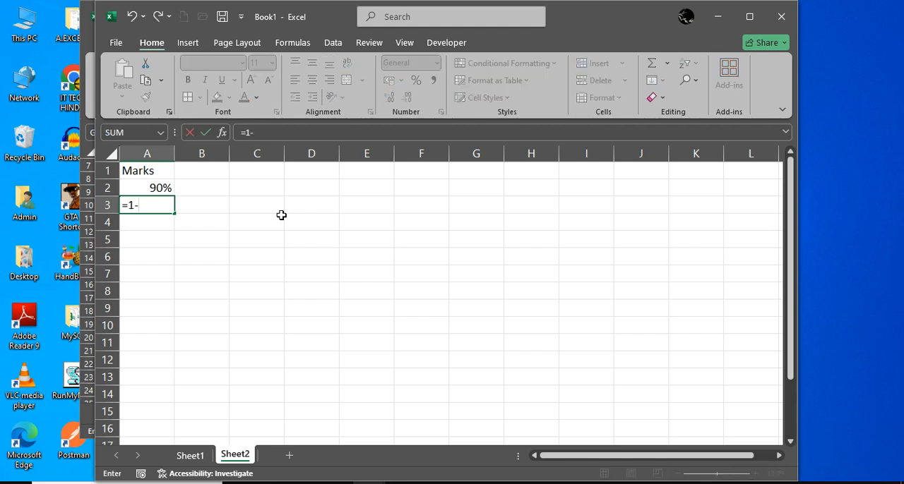
type("A2")
key("Return")
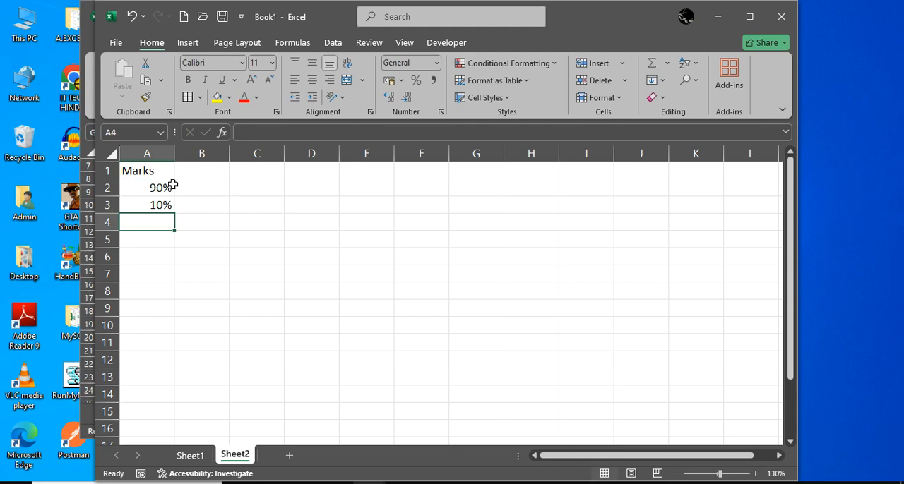
left_click_drag(163, 186, 161, 204)
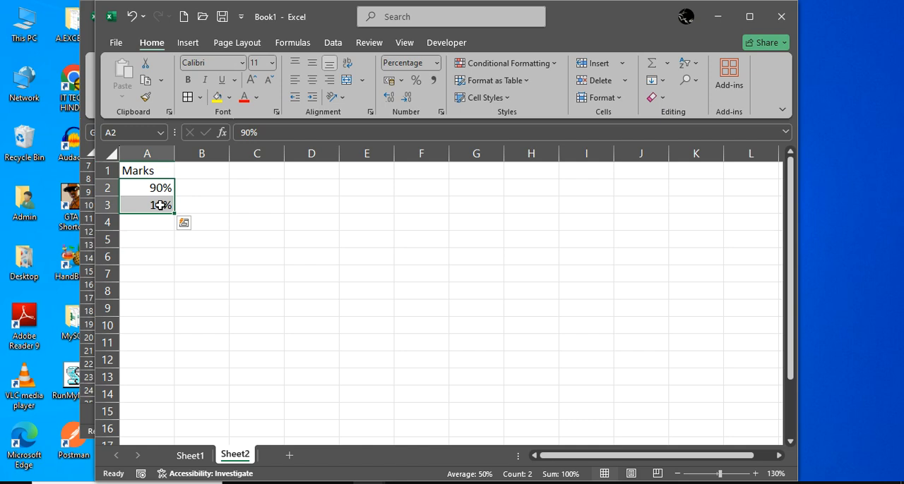
key("alt+Tab")
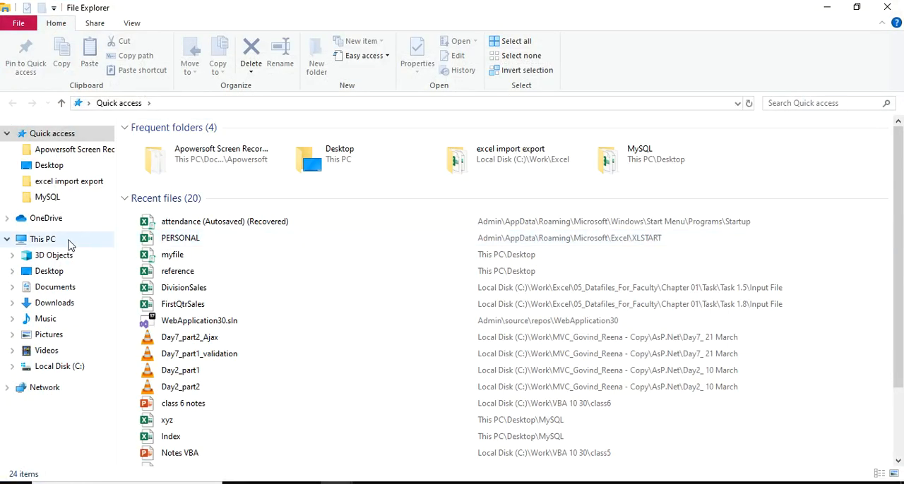
left_click(68, 242)
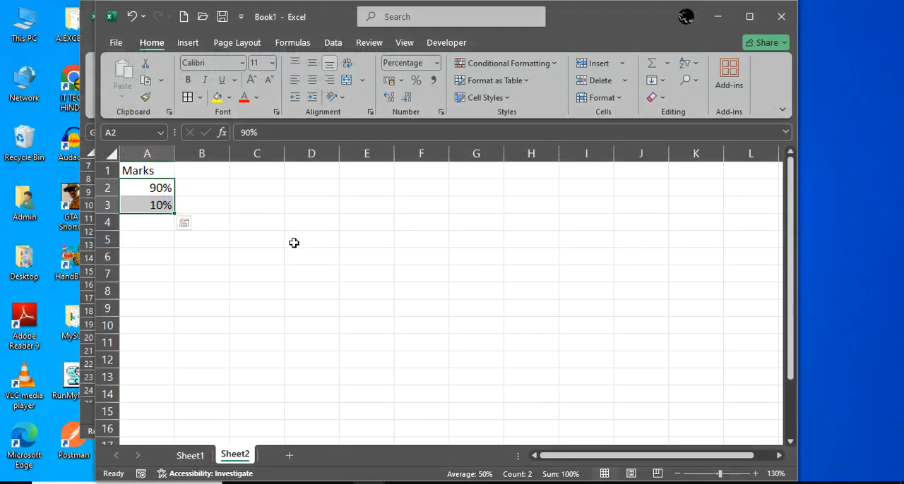
left_click(280, 243)
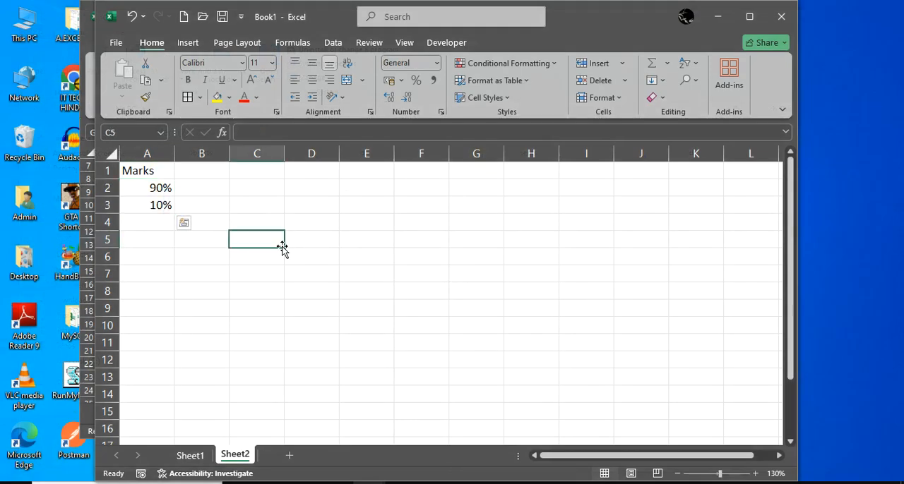
Insert a Stacked Column chart from cells A2:A3, using the variant that stacks both values as separate series in one column
left_click_drag(162, 183, 162, 205)
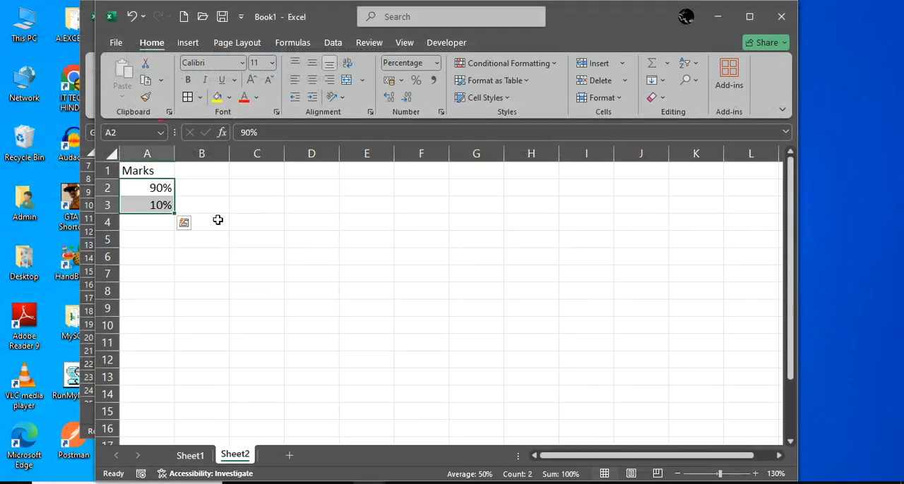
left_click(188, 42)
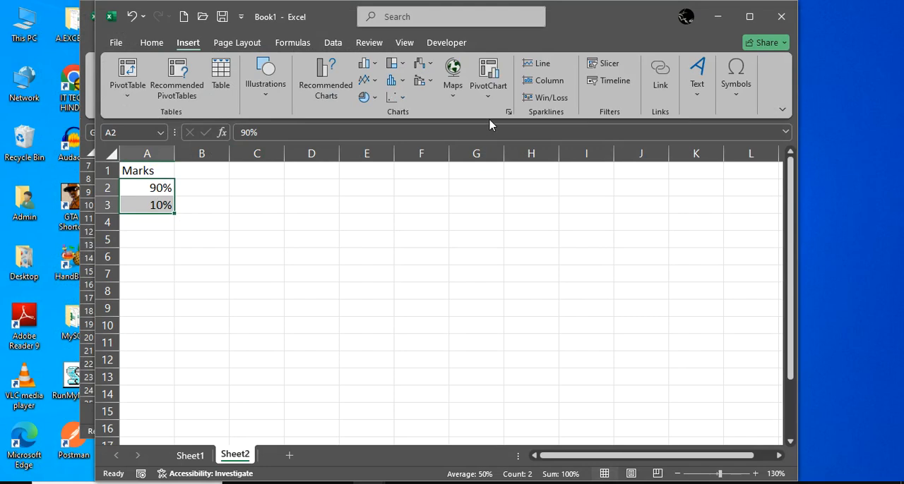
left_click(508, 112)
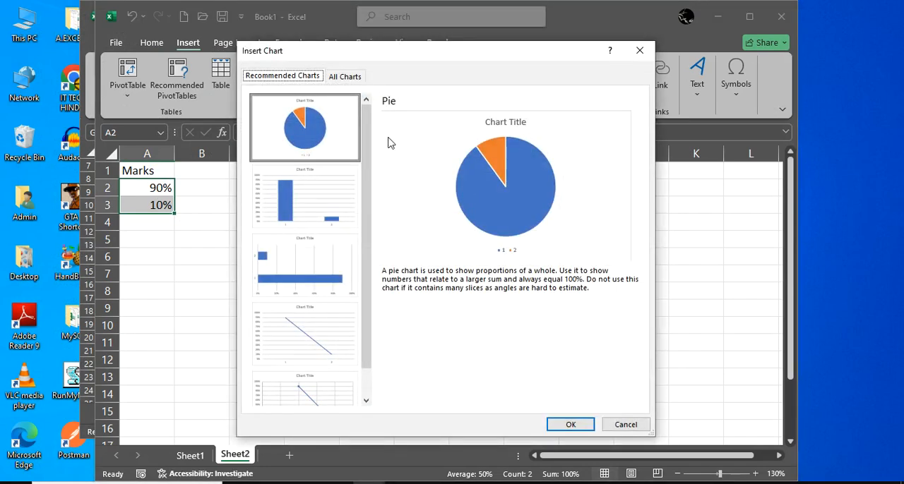
left_click(340, 81)
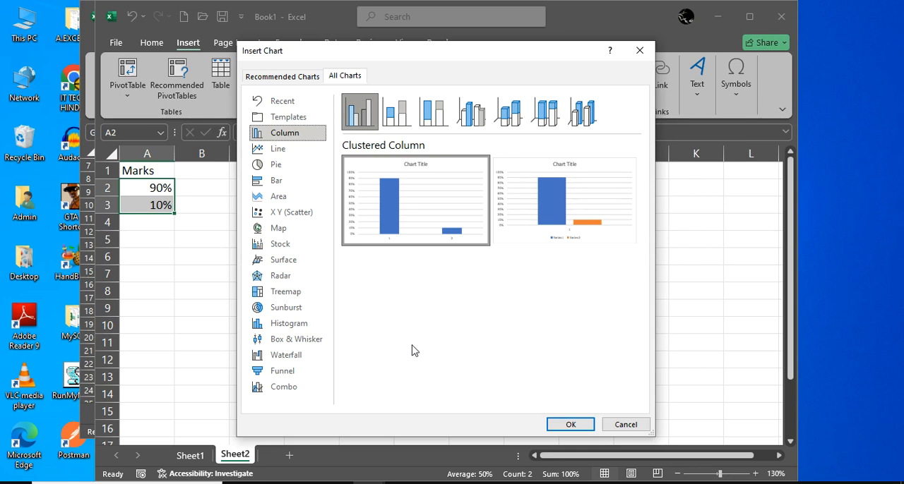
left_click(405, 125)
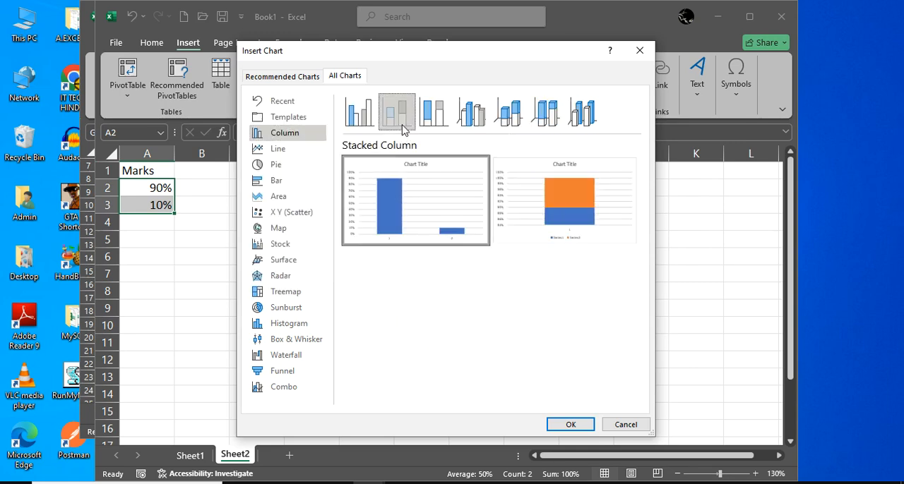
left_click(567, 219)
left_click(571, 424)
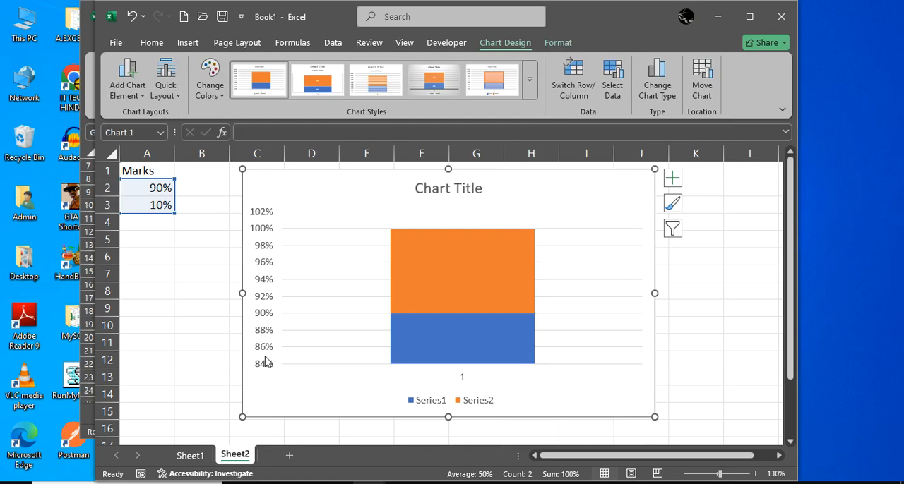
Set the chart's vertical axis bounds to a minimum of 0 and a maximum of 1
left_click(263, 252)
right_click(263, 251)
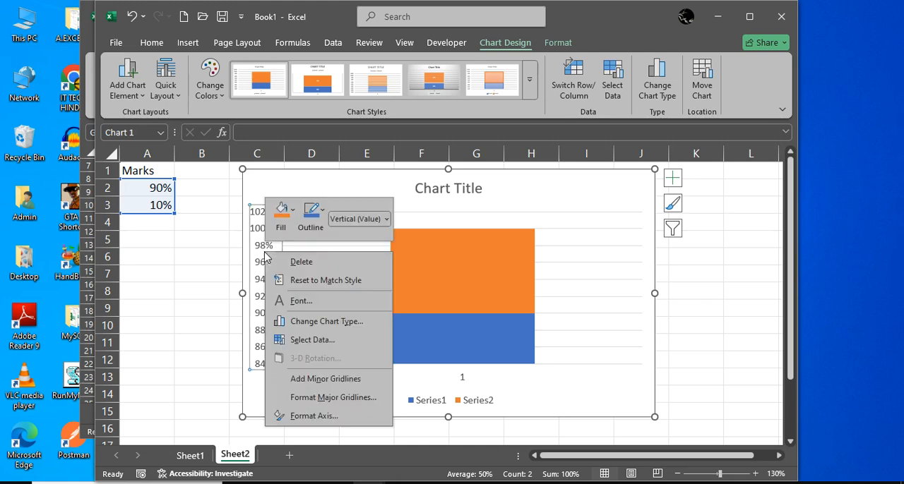
left_click(304, 422)
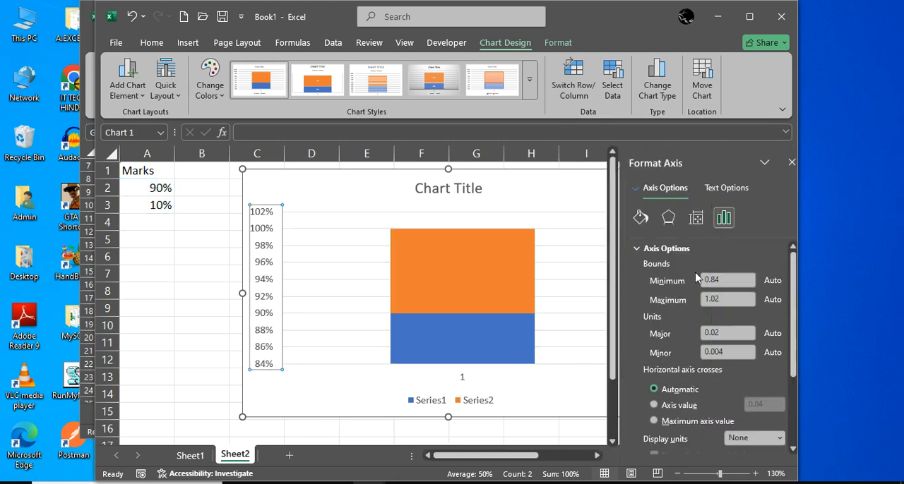
left_click(720, 280)
left_click_drag(720, 280, 655, 286)
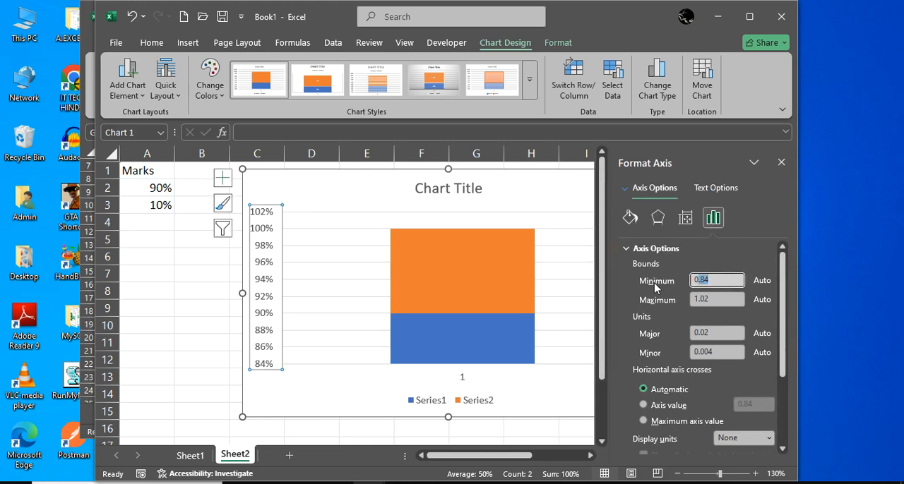
type("00")
key("Tab")
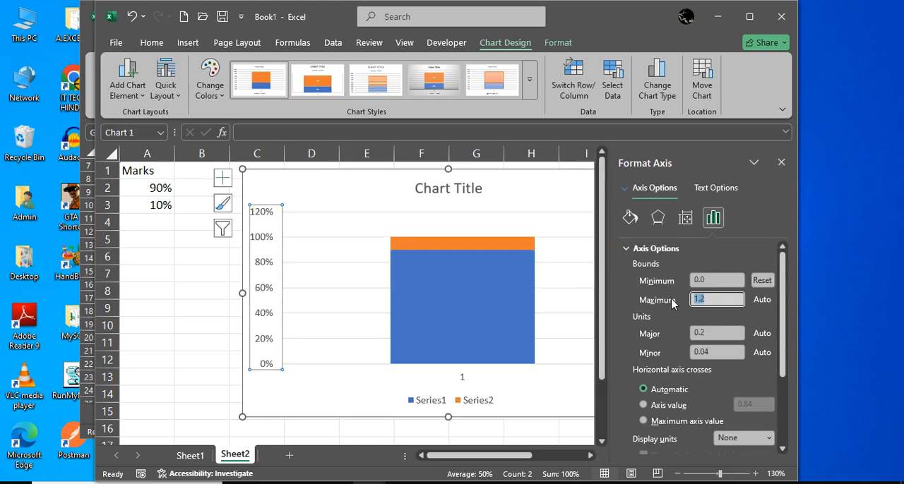
type("1")
left_click(180, 339)
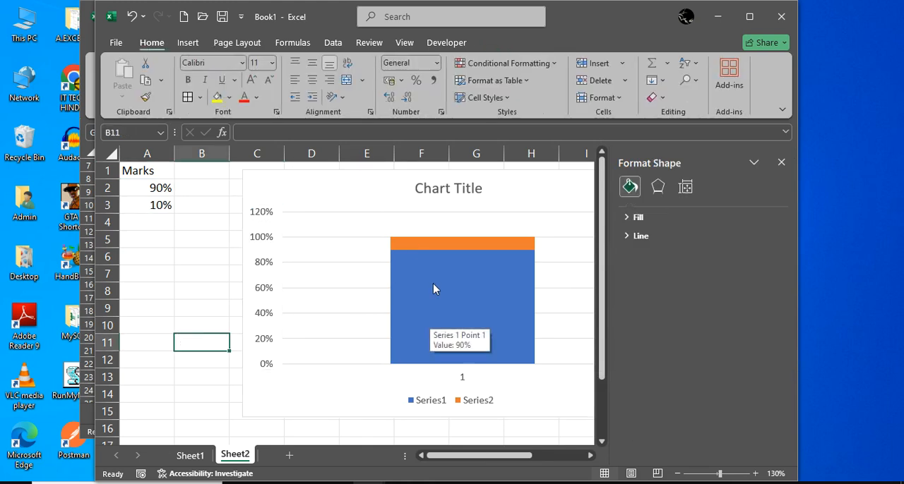
Check the minimum and maximum bounds in the vertical axis's formatting options, then close them
left_click(269, 277)
right_click(269, 276)
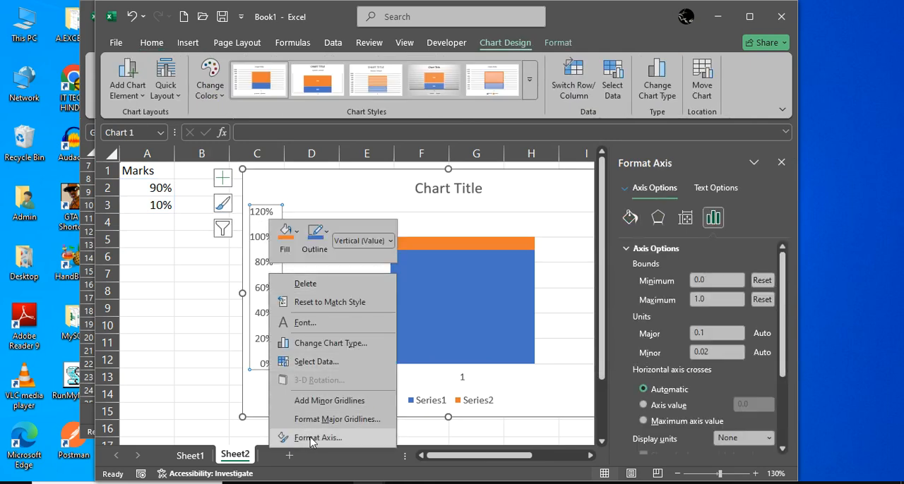
left_click(310, 437)
left_click(724, 300)
left_click_drag(724, 300, 658, 300)
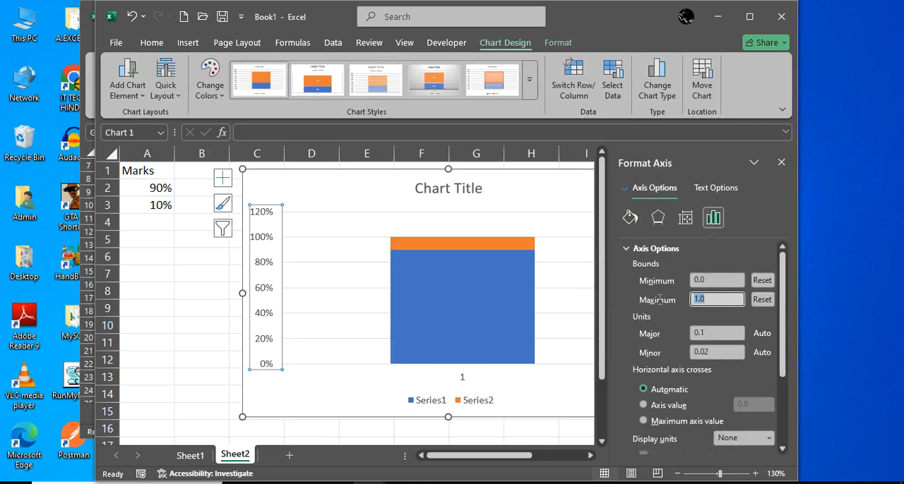
double_click(712, 281)
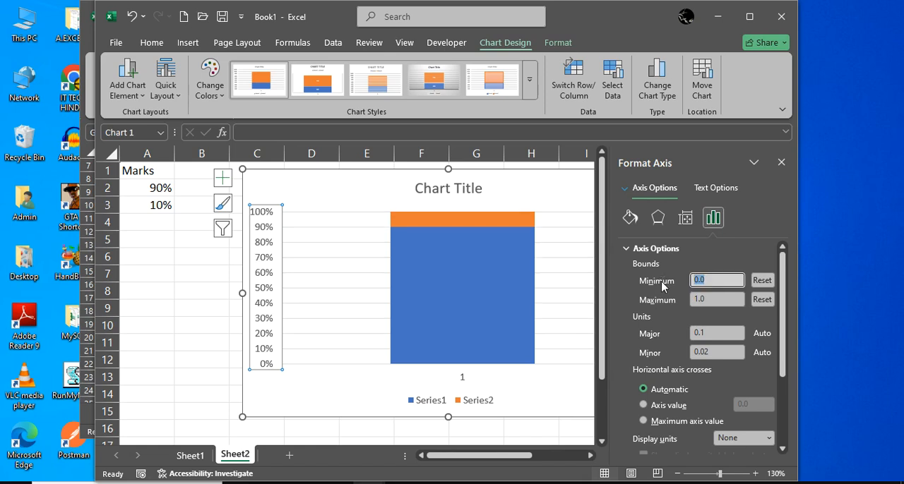
left_click(189, 332)
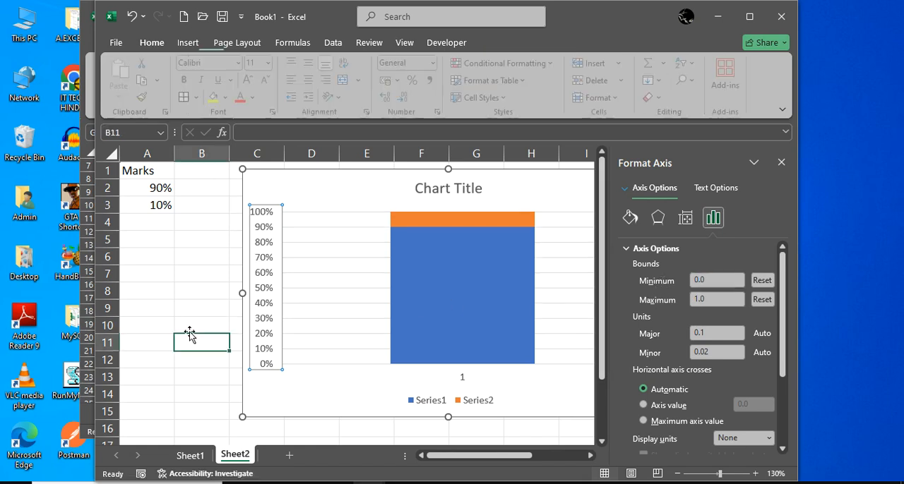
left_click(781, 163)
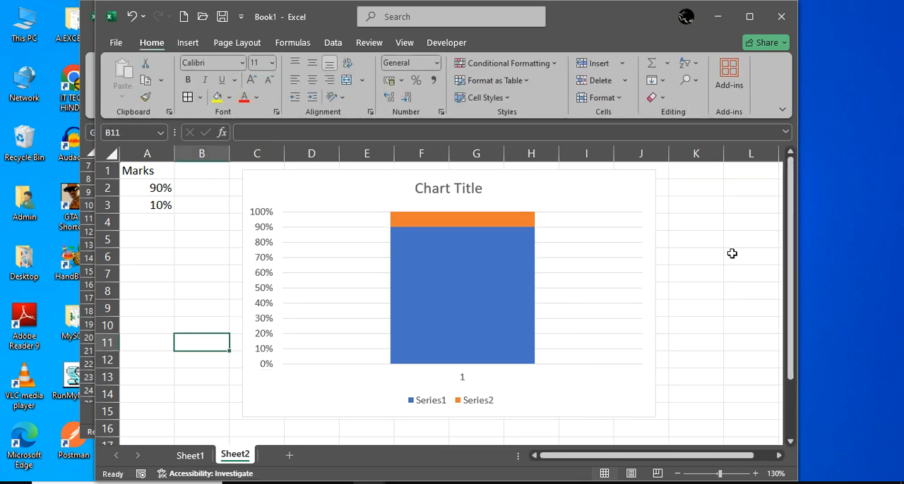
Remove the axes, chart title, gridlines and legend from the stacked column chart
left_click(636, 187)
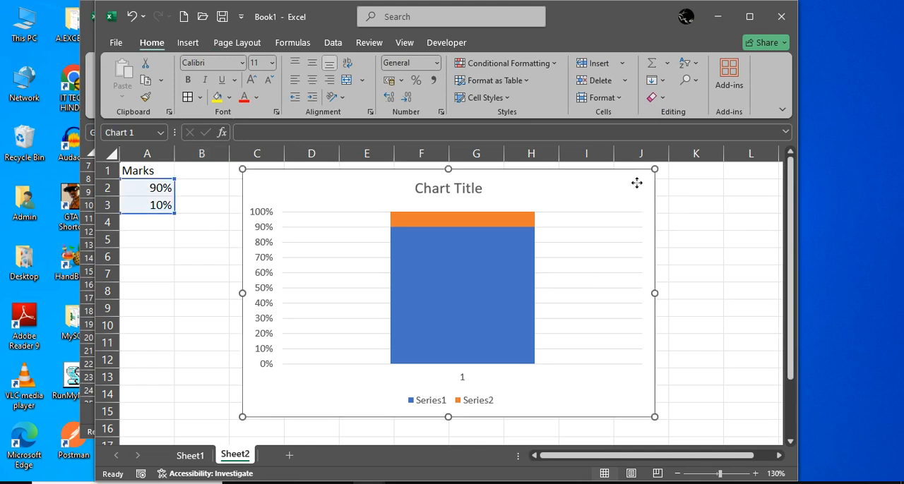
left_click(673, 180)
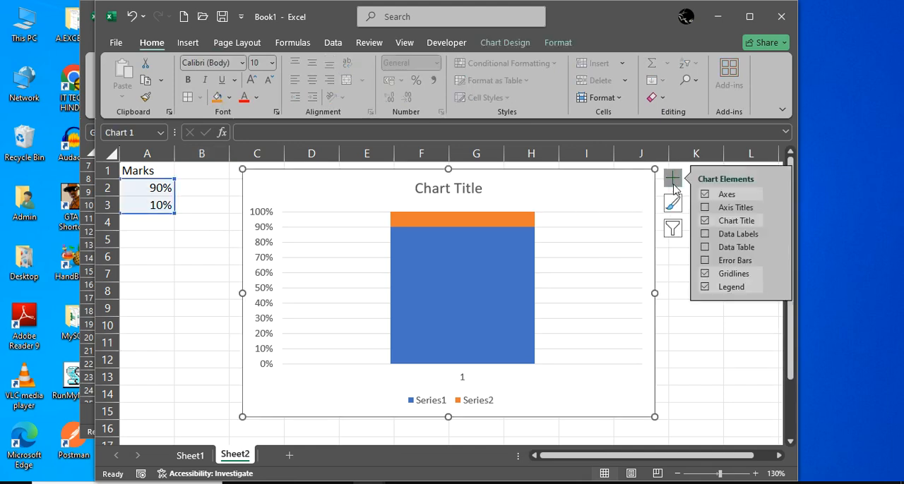
left_click(705, 195)
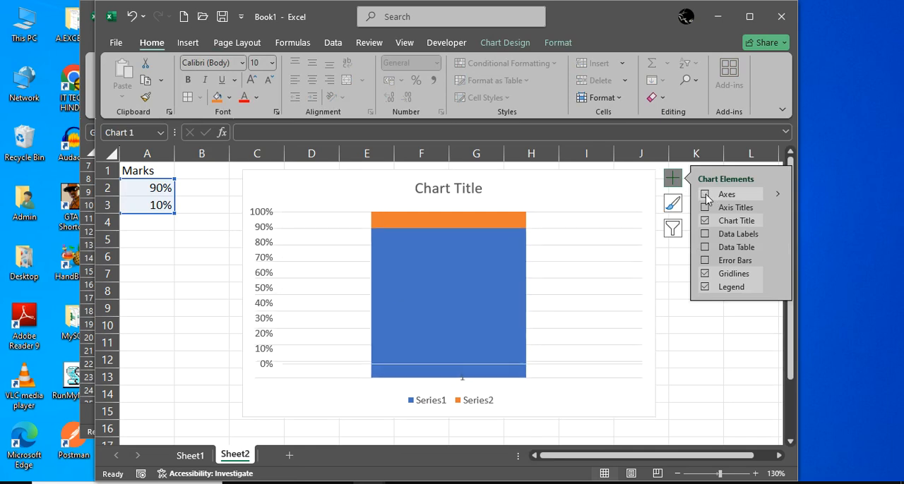
left_click(704, 221)
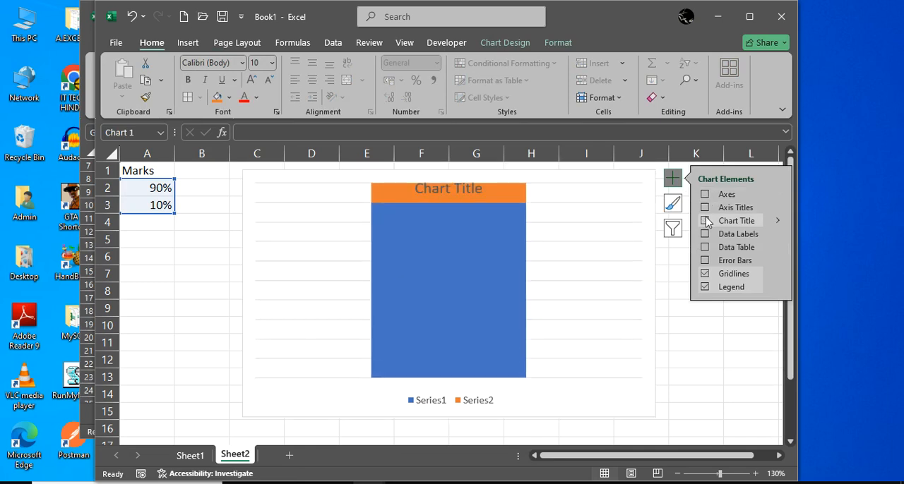
left_click(706, 274)
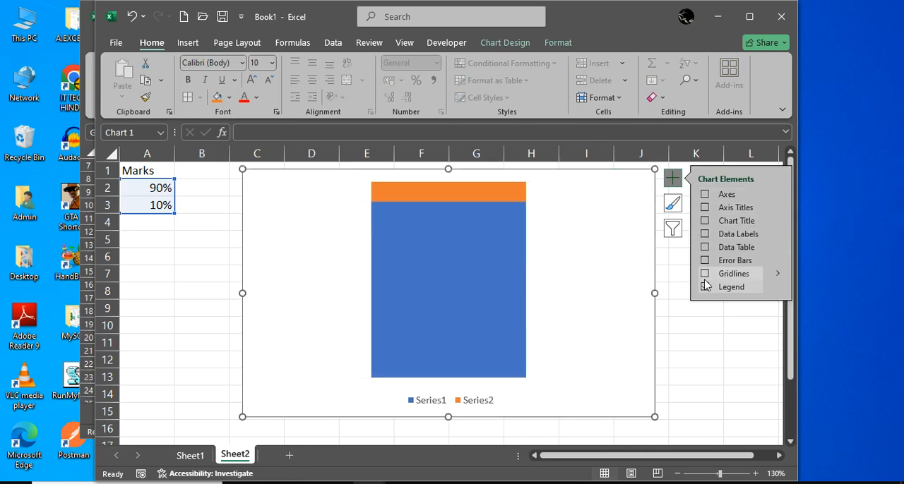
left_click(705, 287)
left_click(722, 329)
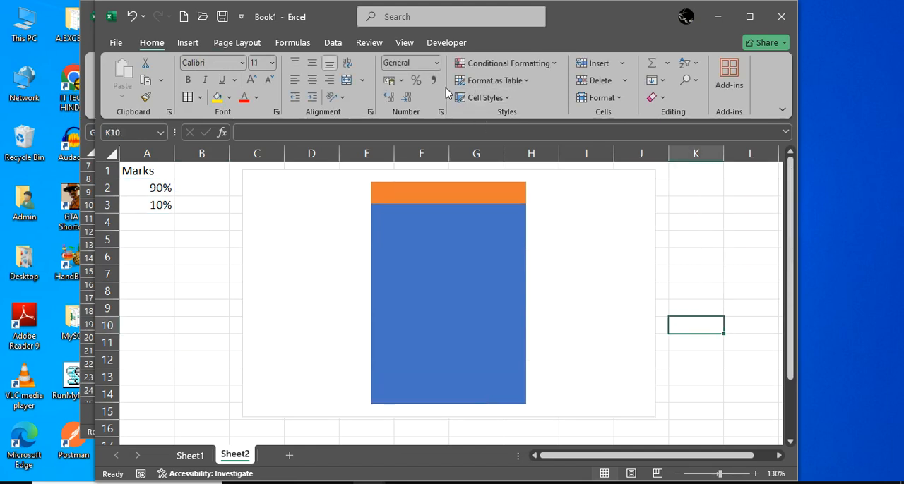
Hide the worksheet gridlines on Sheet2
left_click(412, 44)
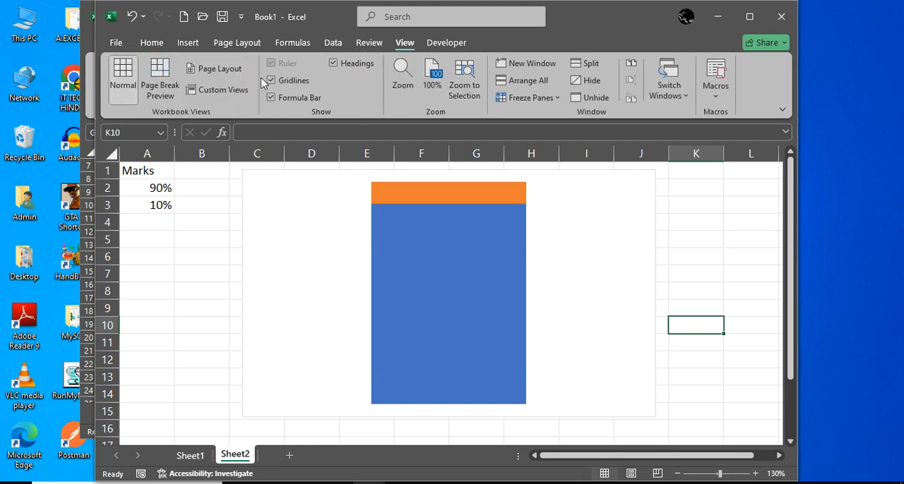
left_click(284, 82)
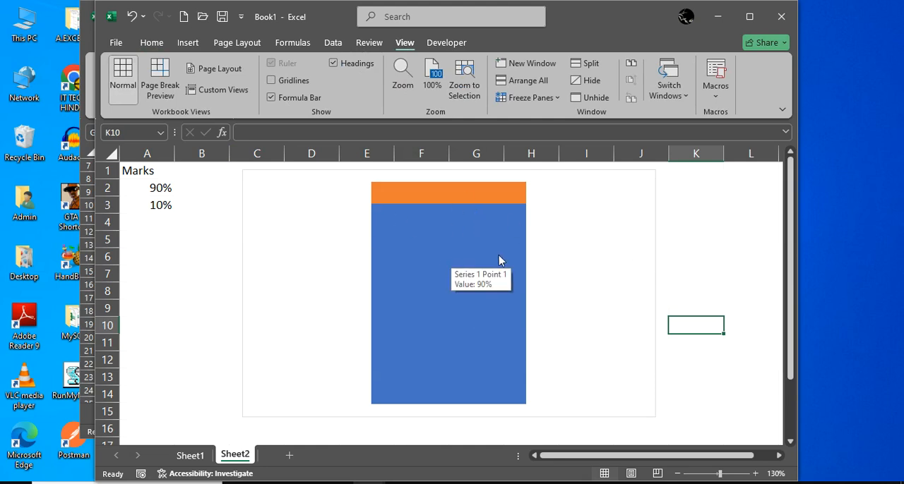
Set the gap width of the 90% series to 0%, then close the formatting options
left_click(483, 241)
right_click(483, 241)
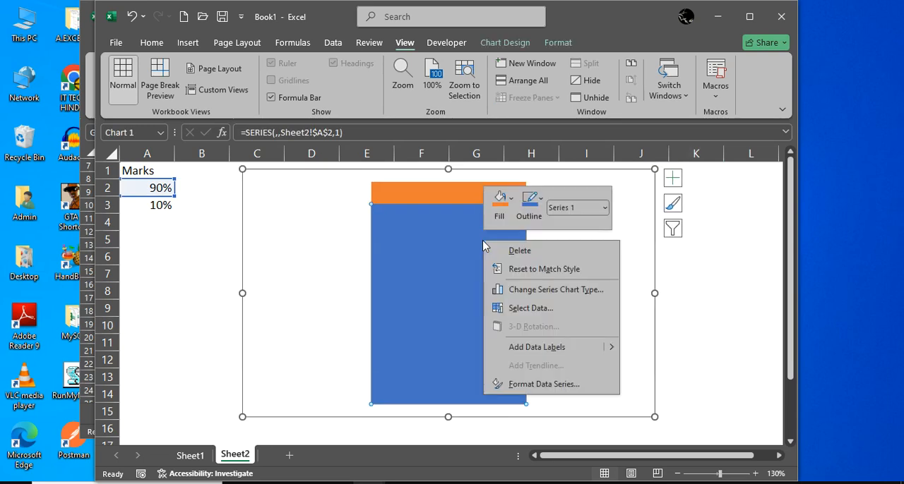
left_click(533, 386)
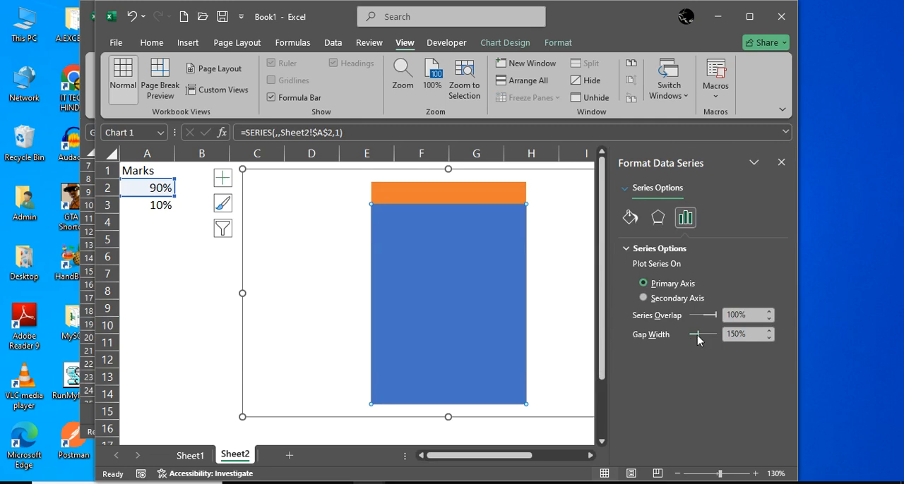
left_click_drag(697, 336, 621, 345)
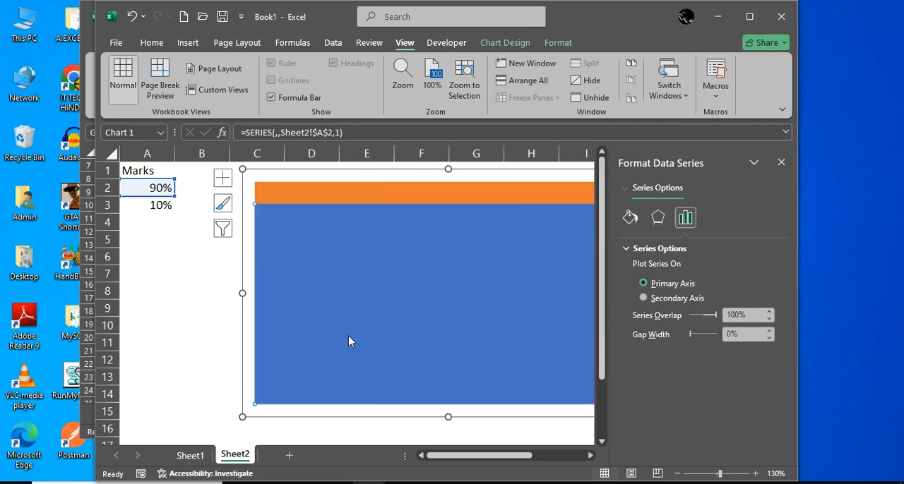
left_click(170, 308)
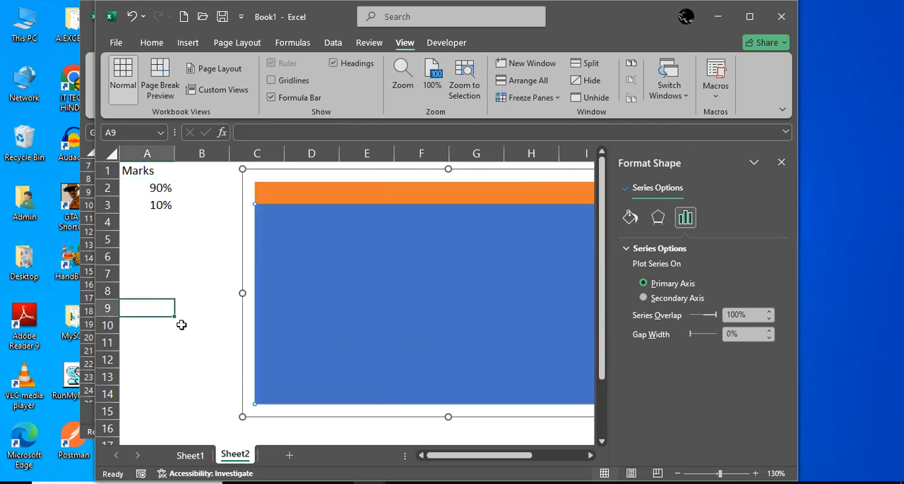
left_click(786, 168)
Resize the chart into a narrow, tall shape about 3.18 cm wide and 8.21 cm high
left_click(650, 251)
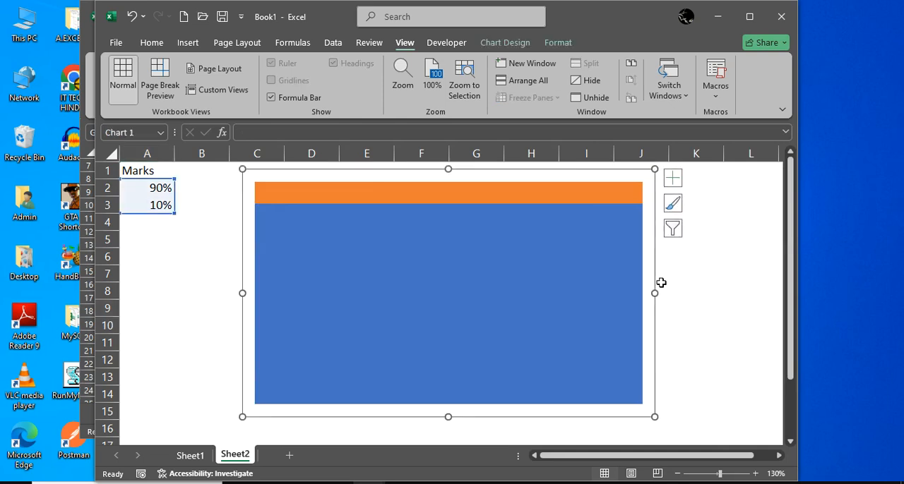
left_click_drag(658, 295, 345, 328)
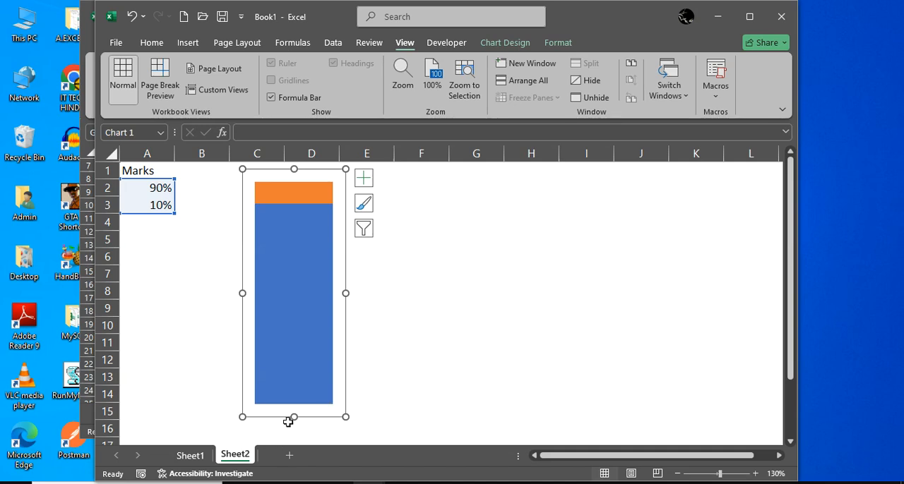
left_click_drag(293, 420, 293, 432)
left_click(375, 382)
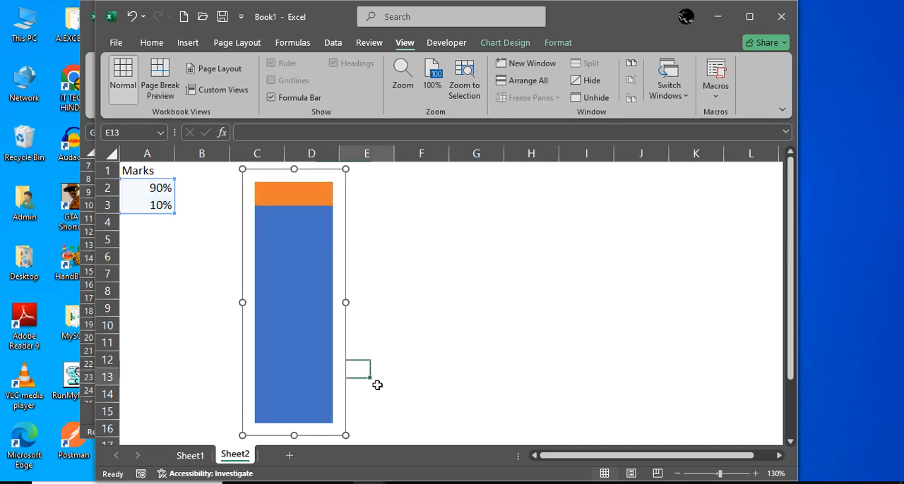
Remove the outline from the chart area
left_click(337, 254)
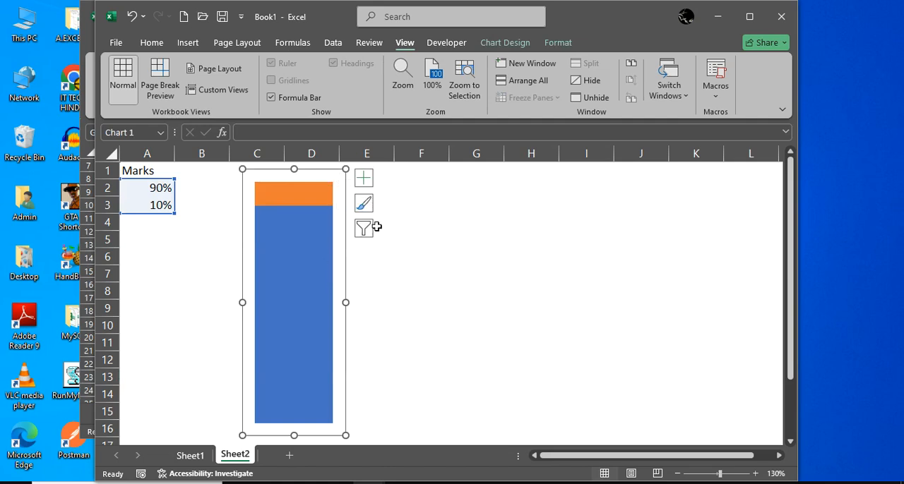
left_click(557, 43)
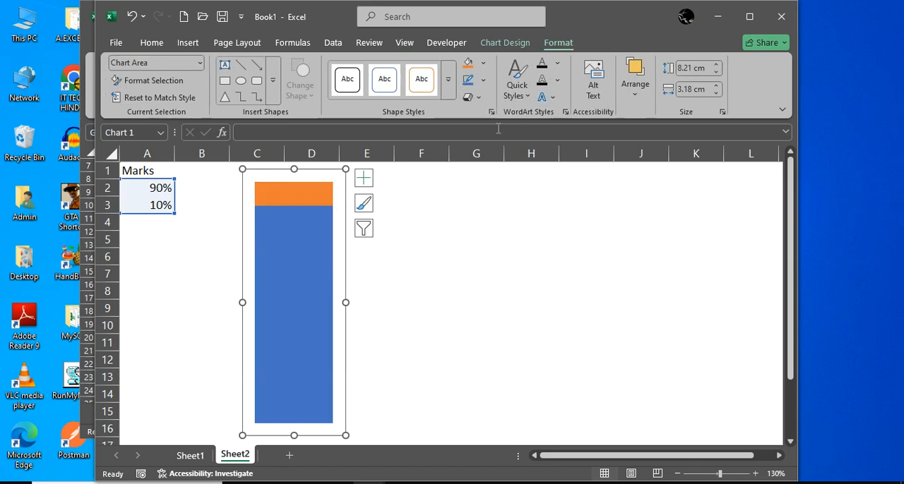
left_click(483, 82)
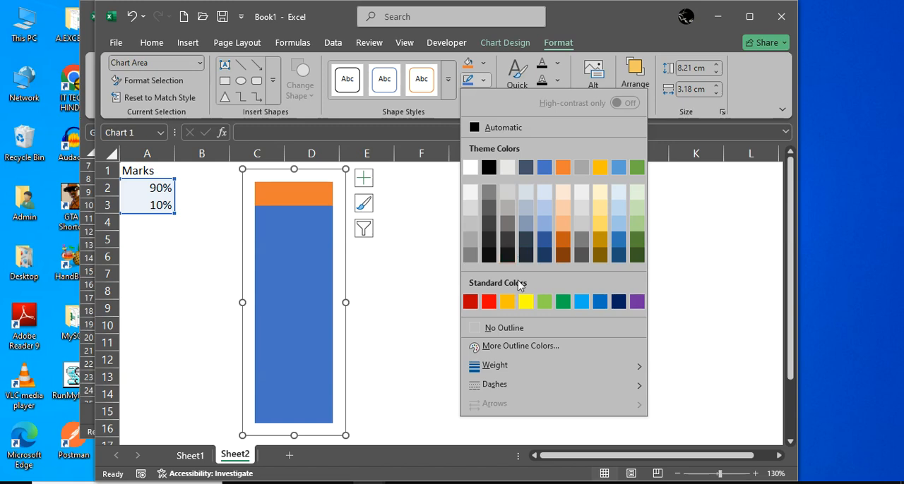
left_click(518, 328)
left_click(611, 307)
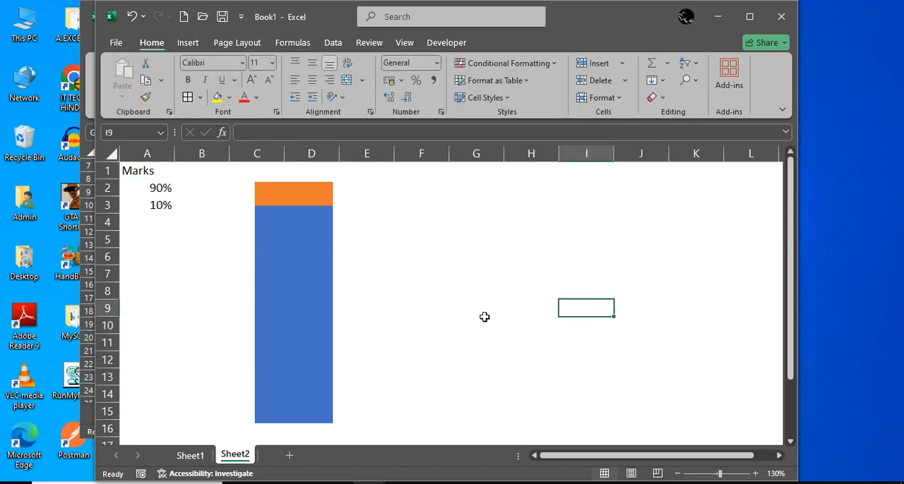
Give the 90% part of the column a solid red fill
left_click(310, 248)
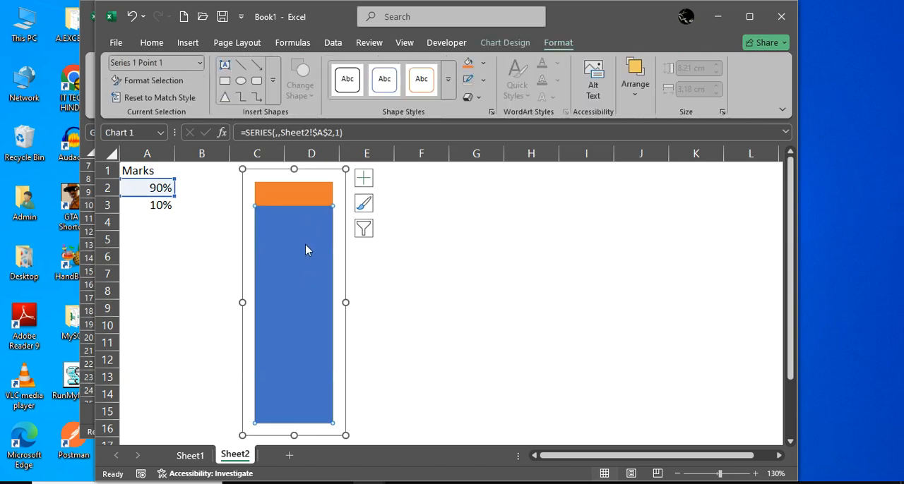
right_click(306, 246)
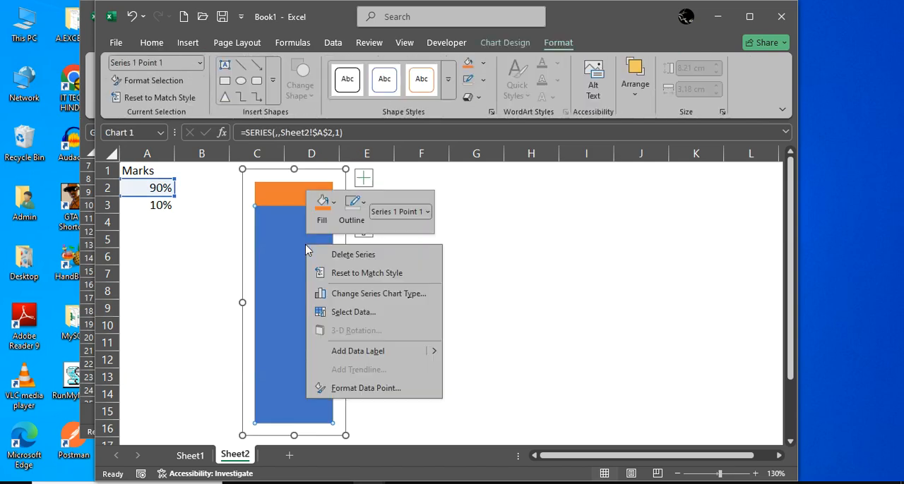
left_click(338, 389)
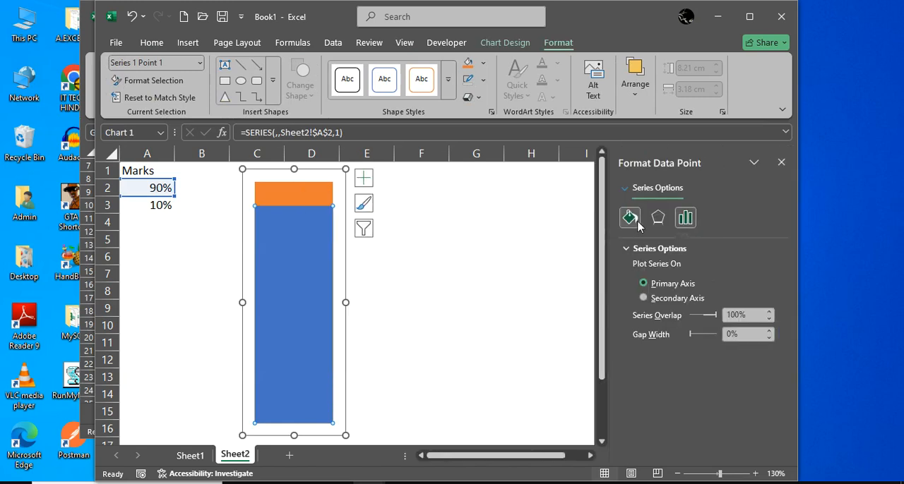
left_click(629, 218)
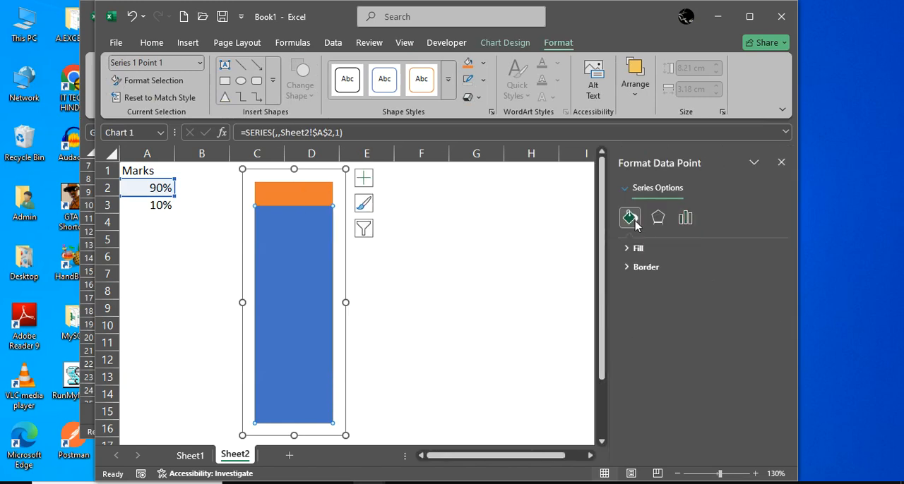
left_click(627, 248)
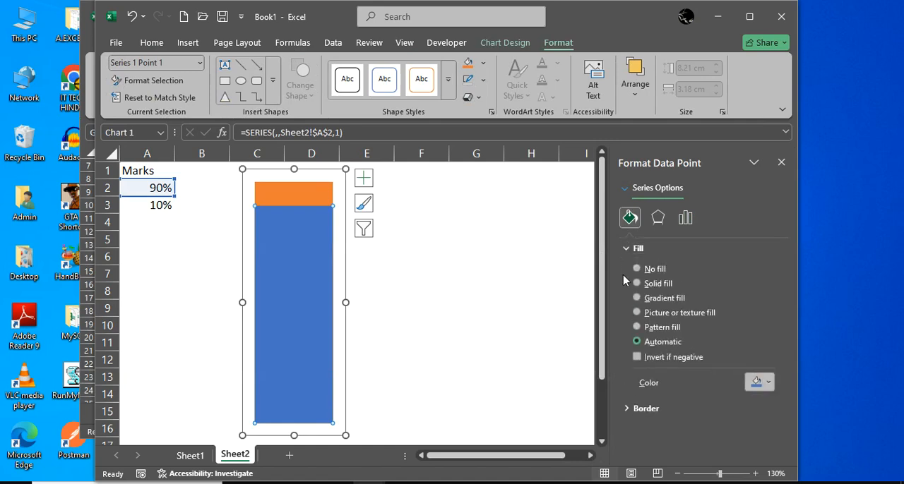
left_click(636, 284)
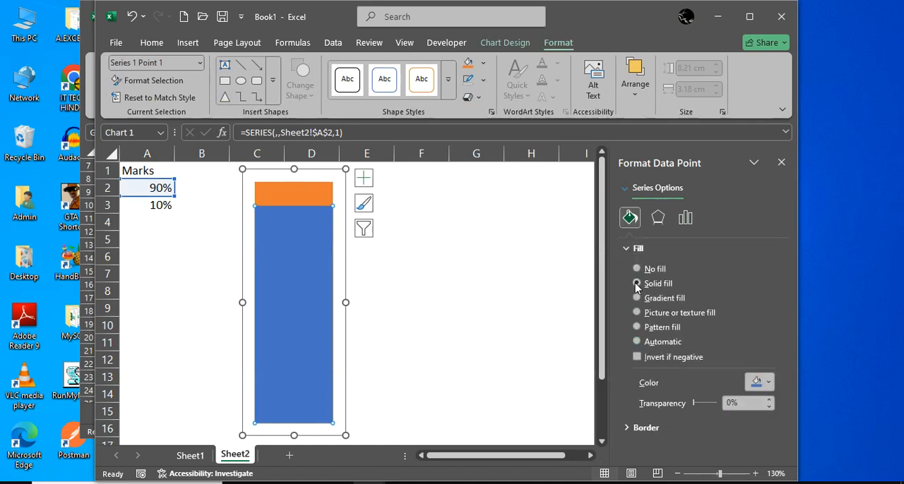
left_click(769, 383)
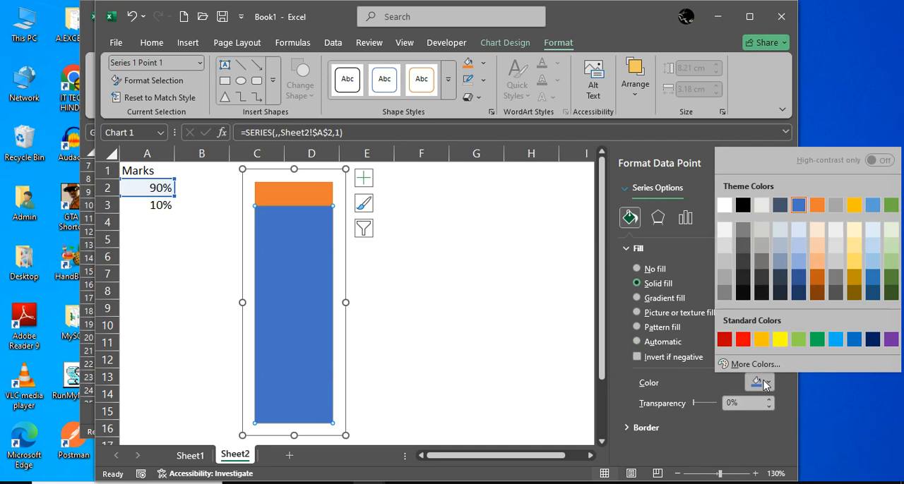
left_click(743, 343)
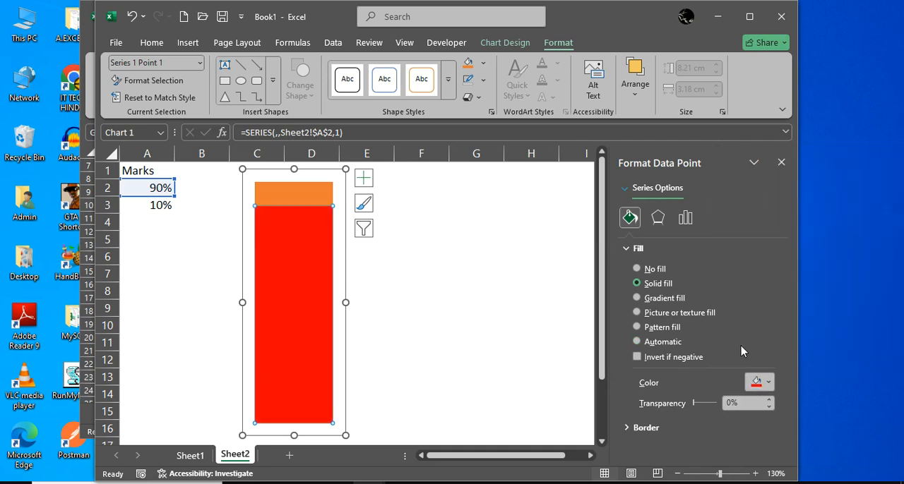
Give the 10% remainder series a solid red fill with 75% transparency
left_click(317, 199)
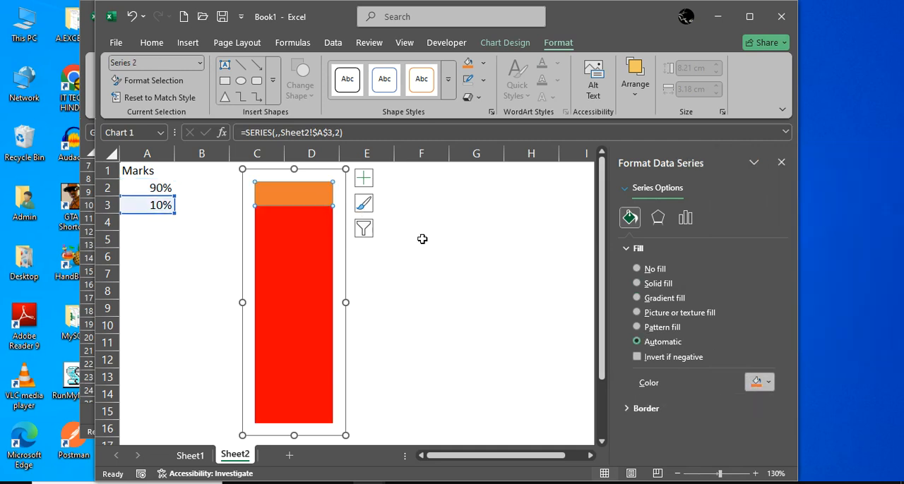
left_click(637, 283)
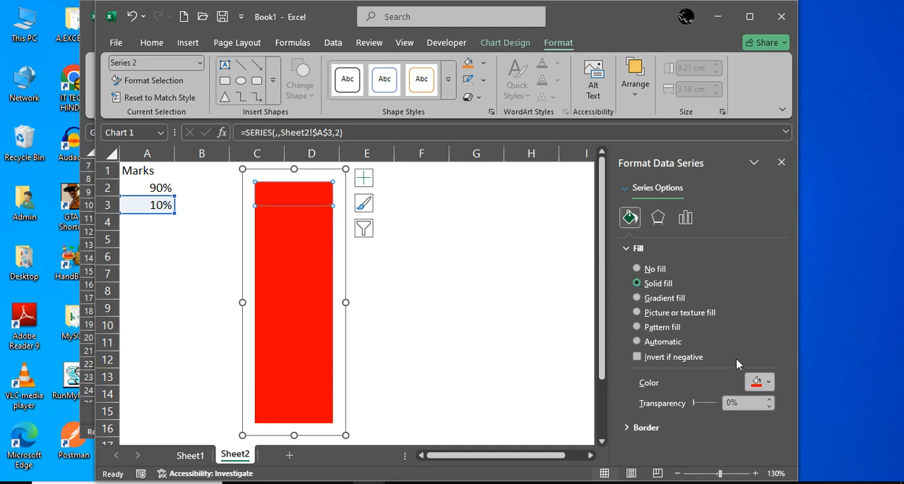
left_click_drag(746, 408, 725, 410)
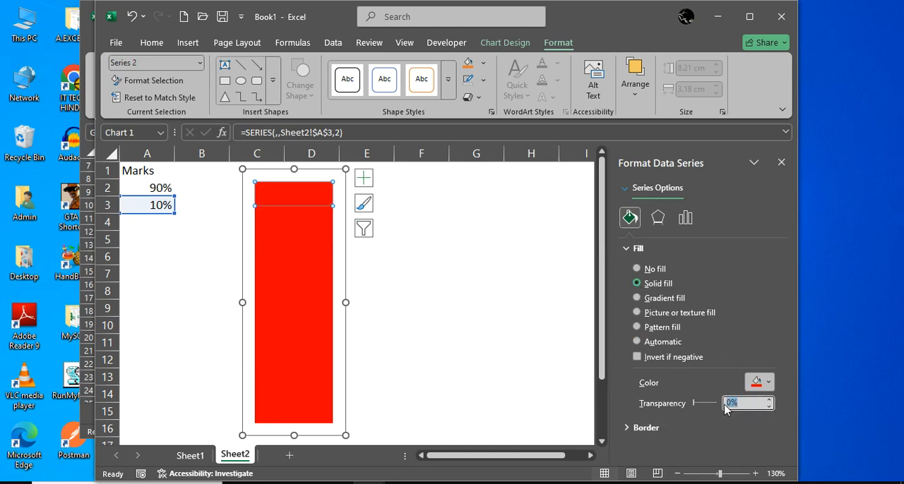
type("75")
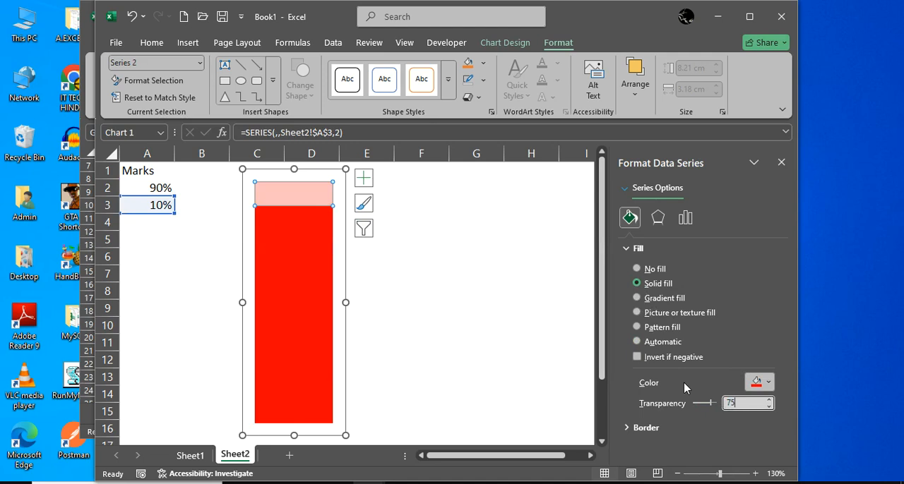
left_click(524, 339)
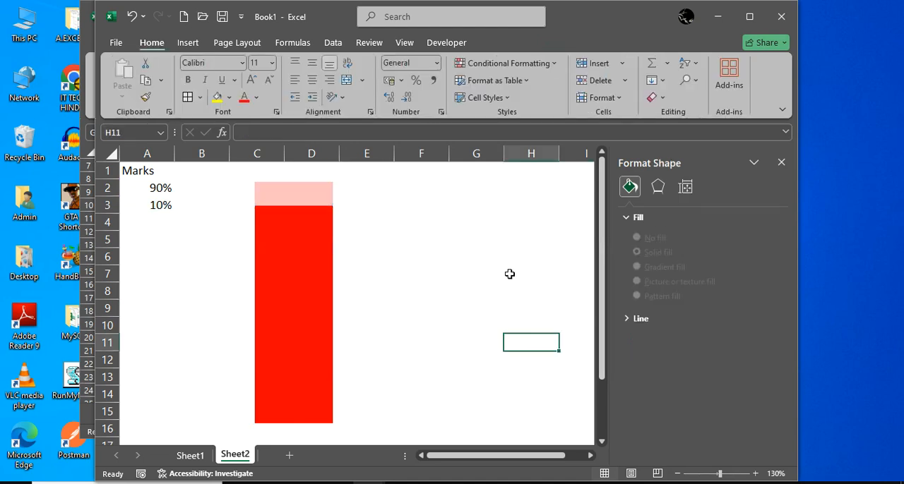
Add a data label at the Inside End position to the 90% part of the column
mouse_move(305, 266)
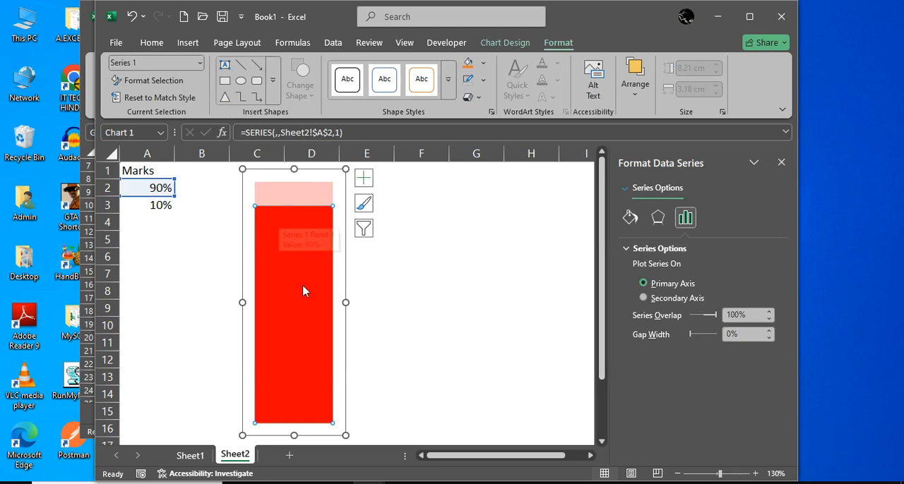
left_click(296, 233)
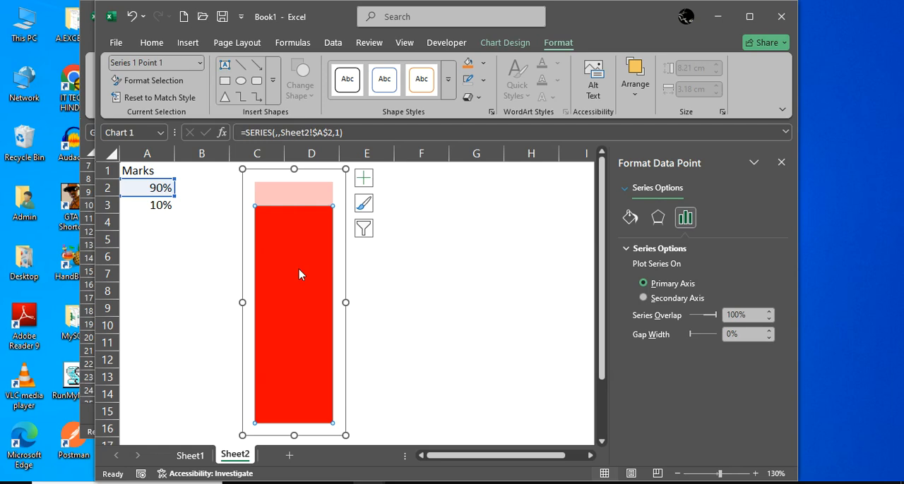
left_click(505, 42)
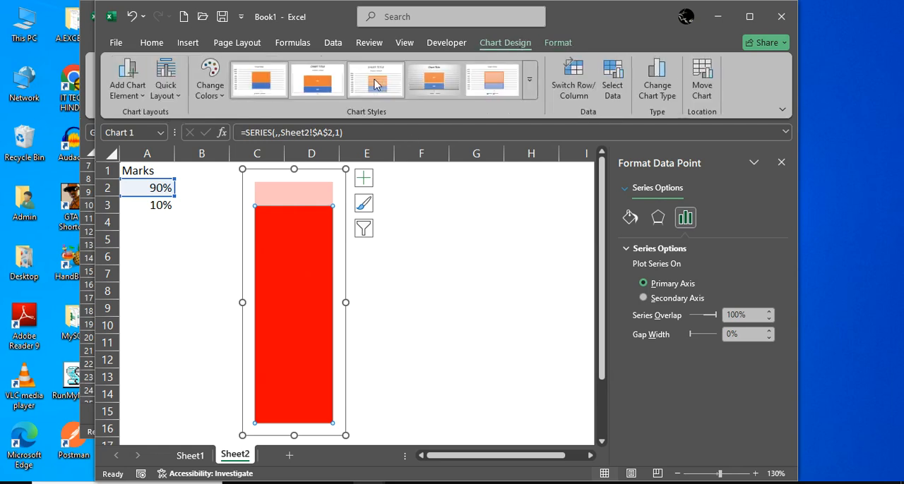
left_click(132, 89)
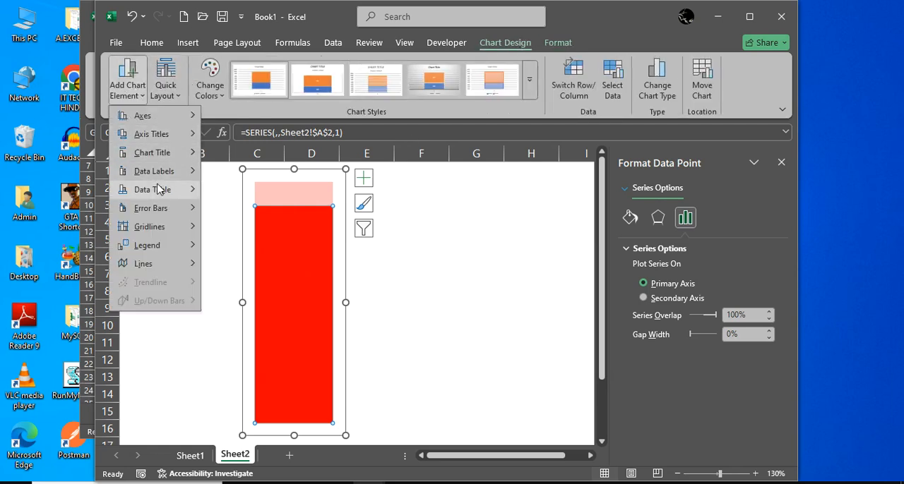
mouse_move(180, 177)
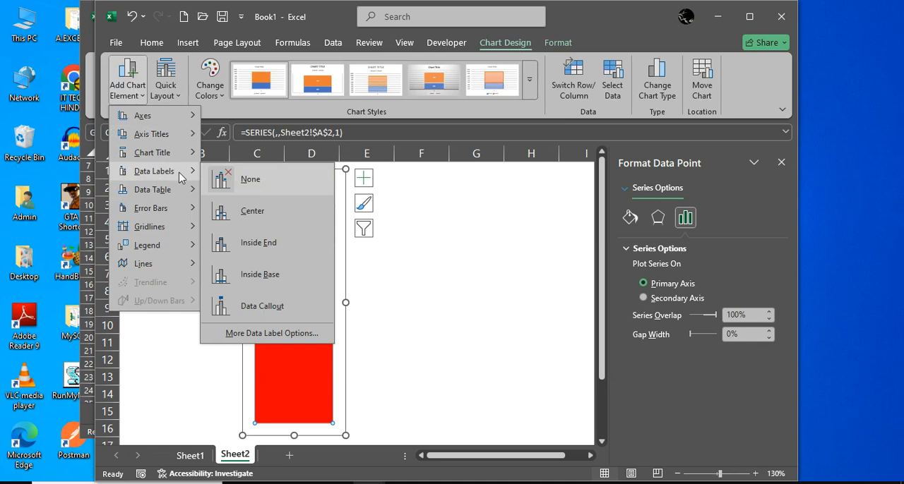
left_click(256, 244)
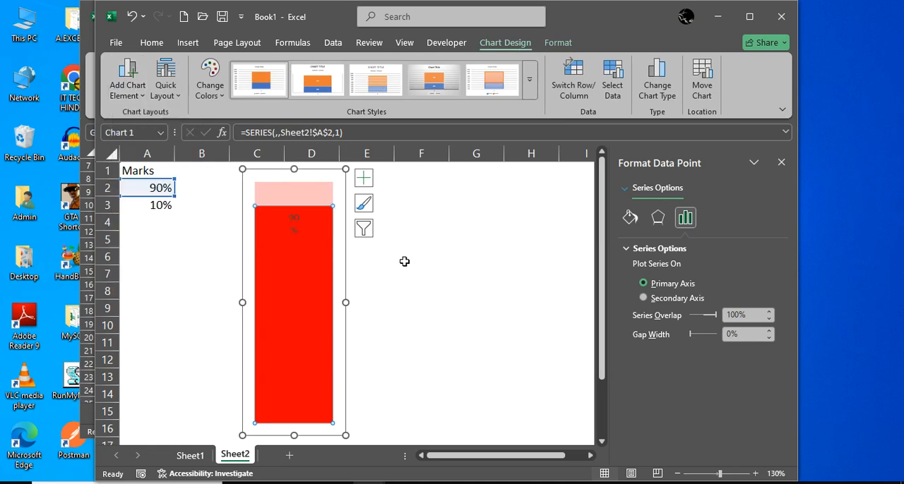
Format the column's data label in bold white and widen its box so the percentage fits on one line
left_click(293, 227)
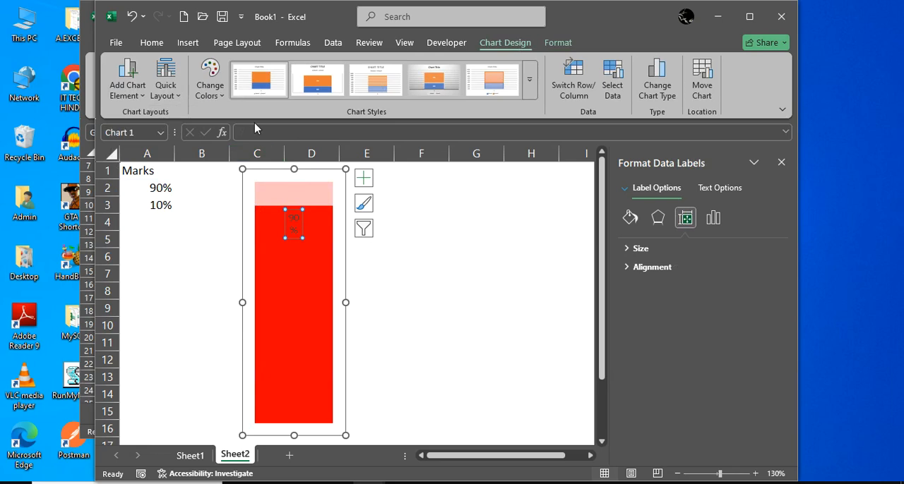
left_click(151, 43)
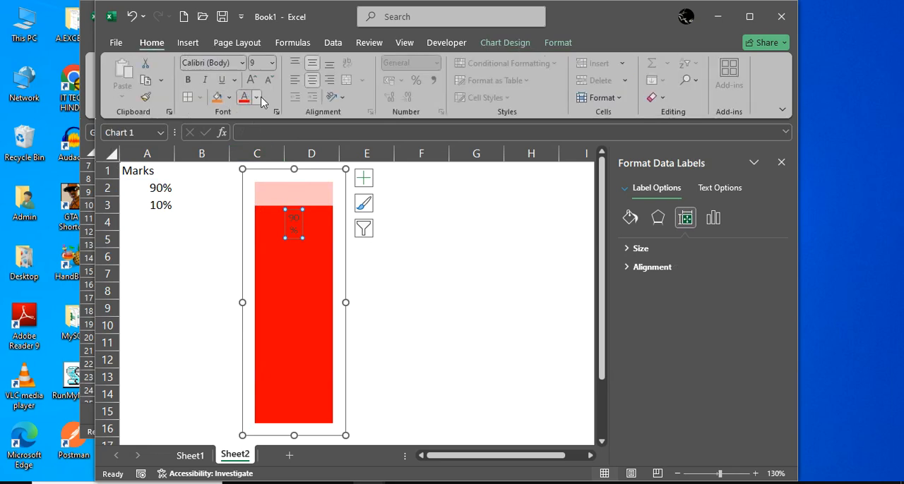
left_click(257, 98)
left_click(248, 181)
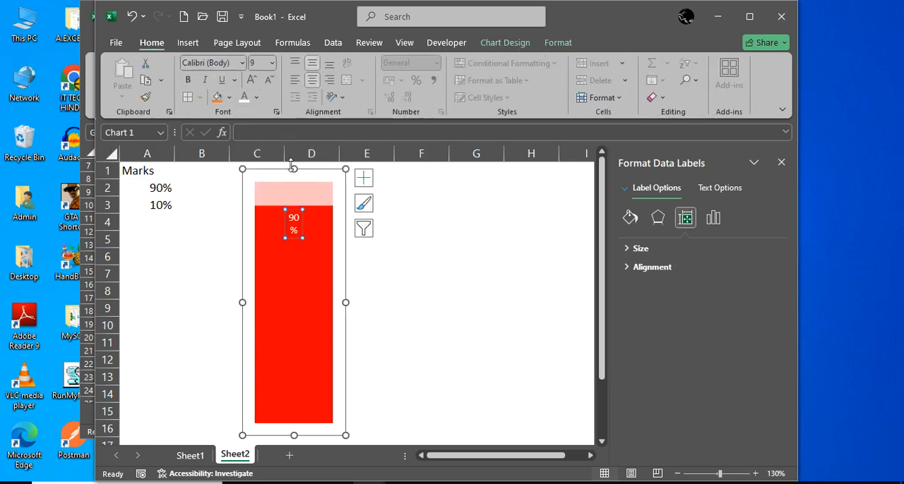
left_click(188, 81)
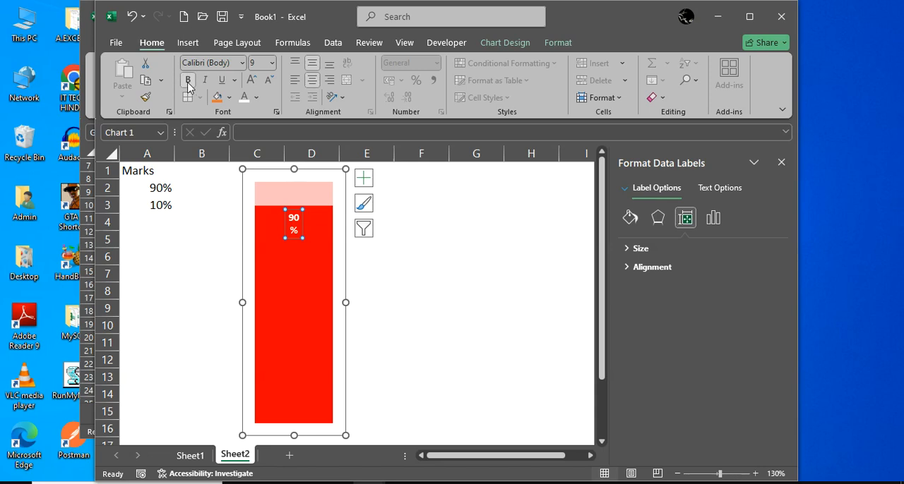
left_click(295, 222)
left_click_drag(302, 226, 317, 226)
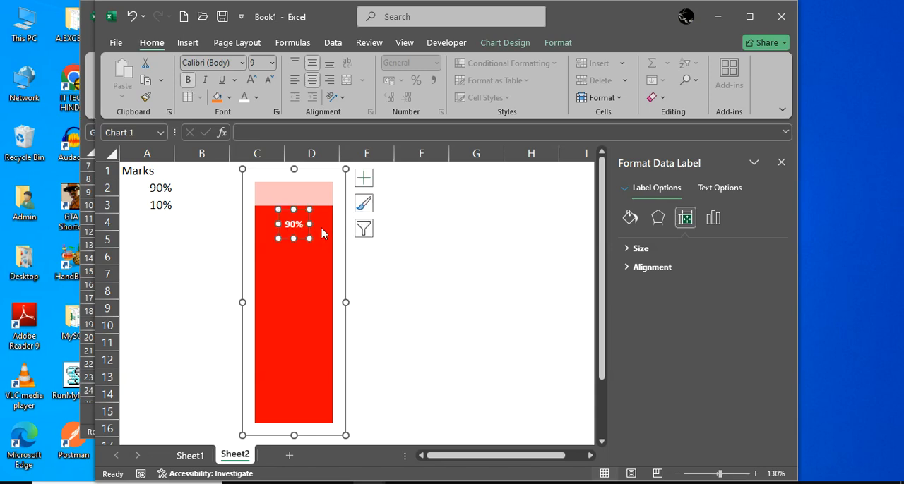
Deselect the chart and set the marks value in A2 to 67%
left_click(422, 240)
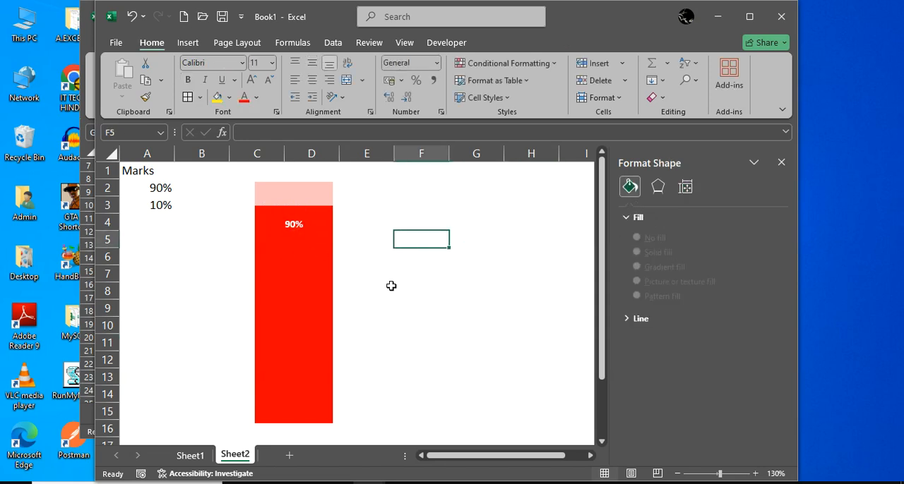
left_click(391, 286)
left_click(459, 270)
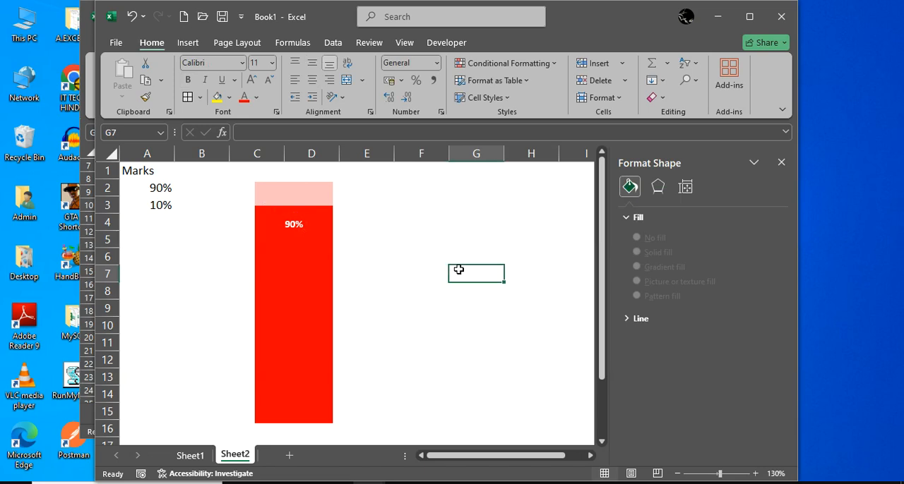
left_click(158, 189)
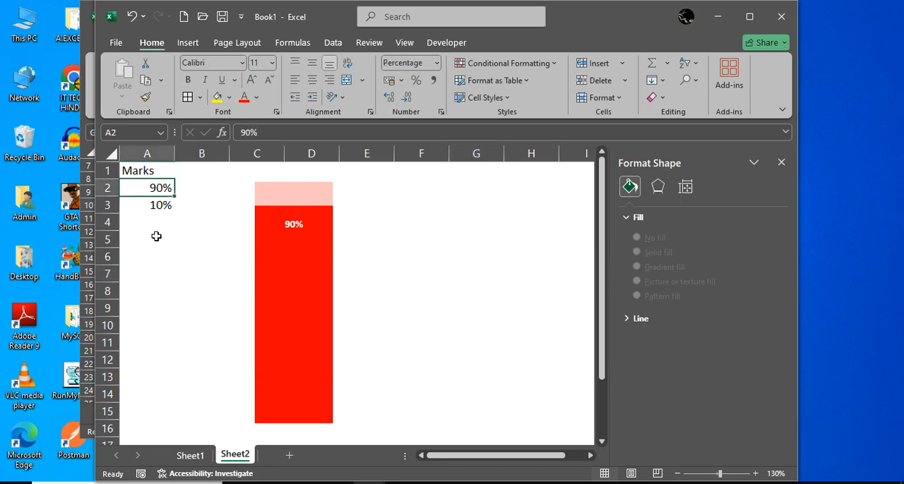
type("67")
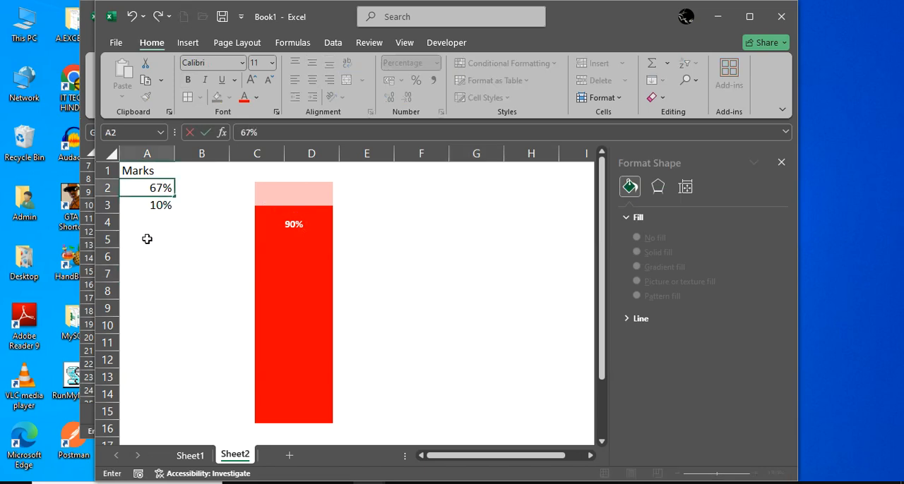
key("Return")
key("Up")
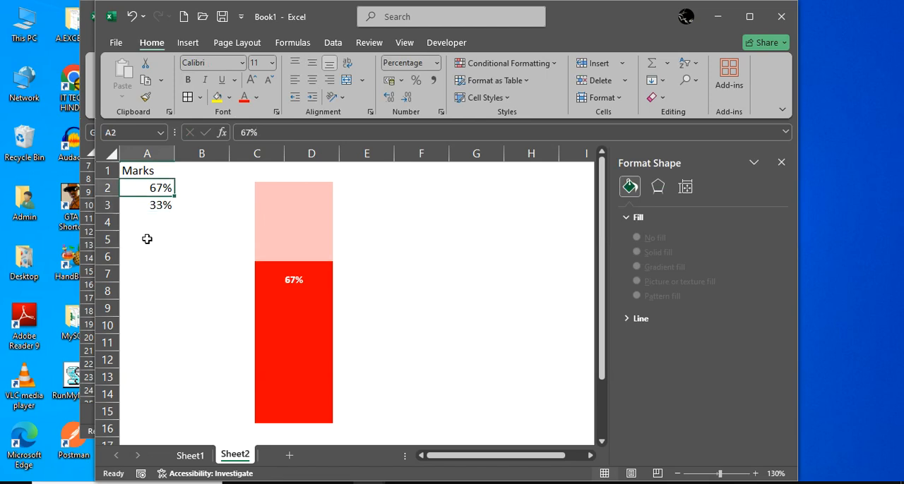
Set the marks value in A2 to 23% and close the shape formatting pane
type("23")
key("Return")
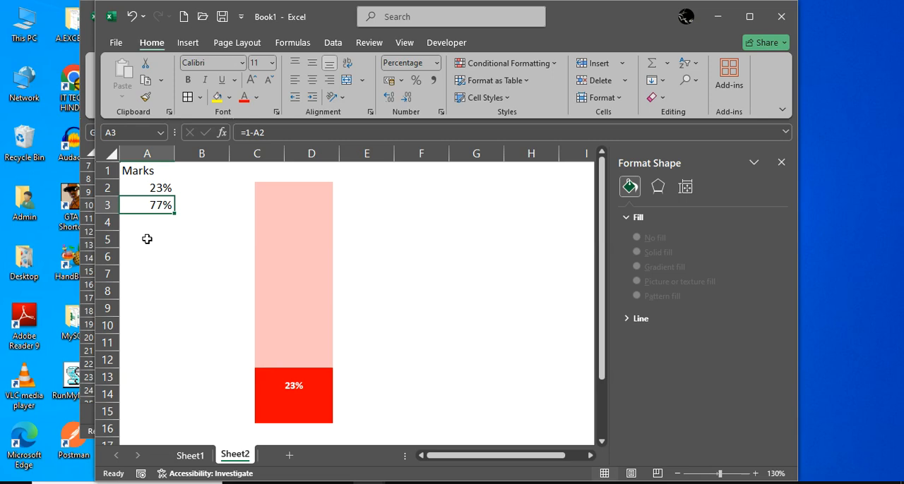
left_click(781, 163)
left_click(504, 250)
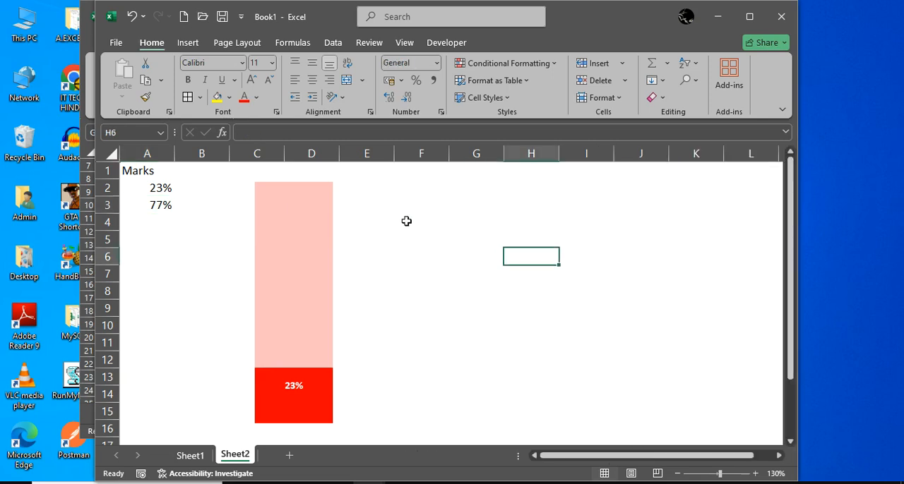
left_click(519, 286)
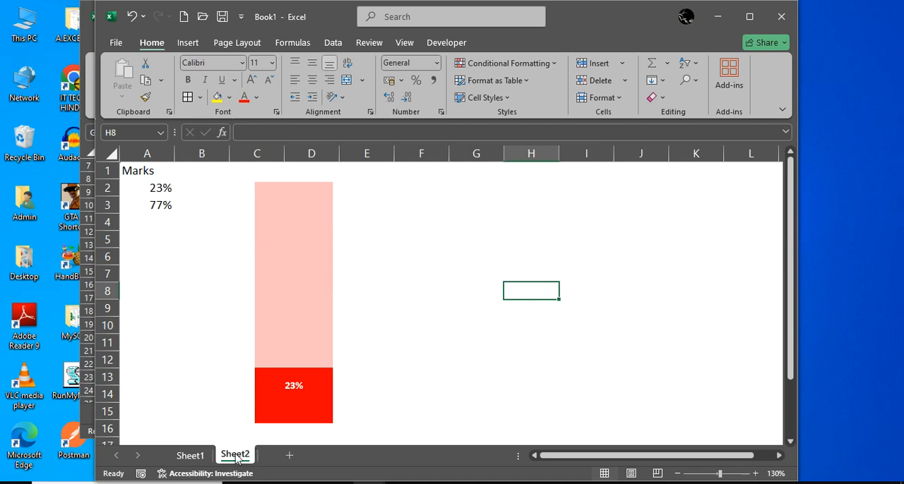
Duplicate Sheet2 after itself and rename the original sheet as progress Chart
left_click_drag(240, 456, 292, 430)
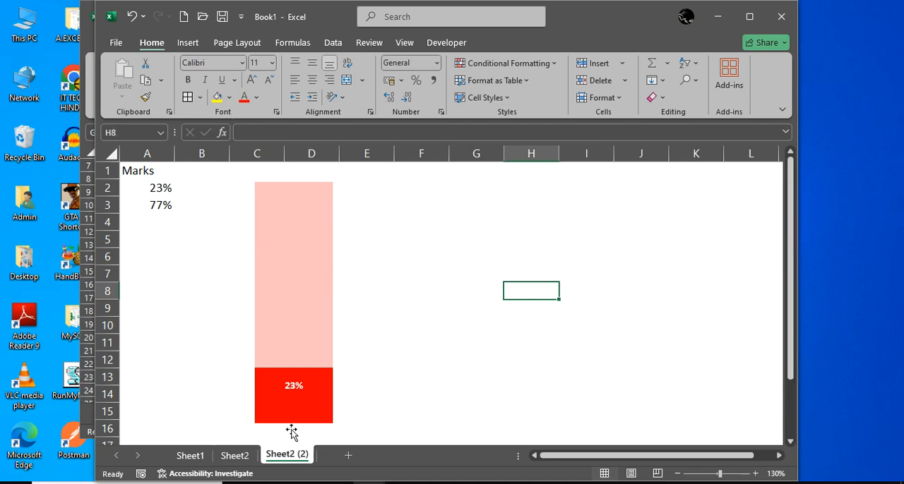
left_click(240, 460)
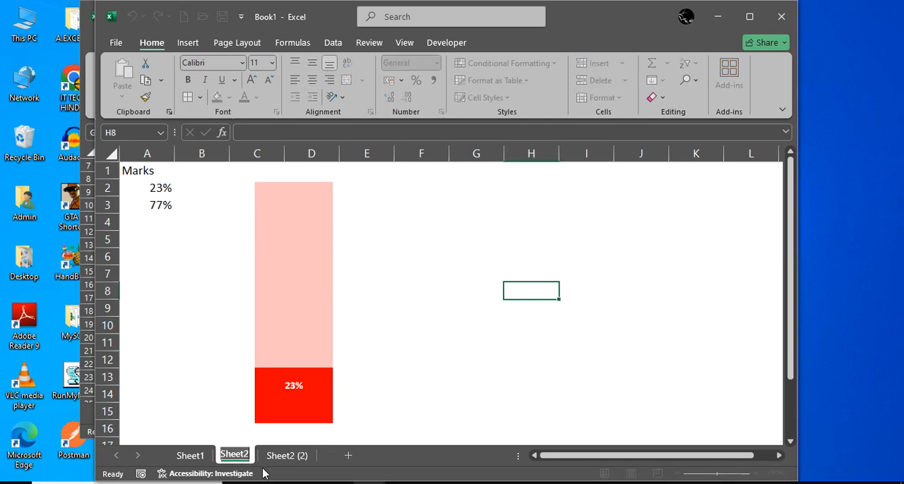
type("prog")
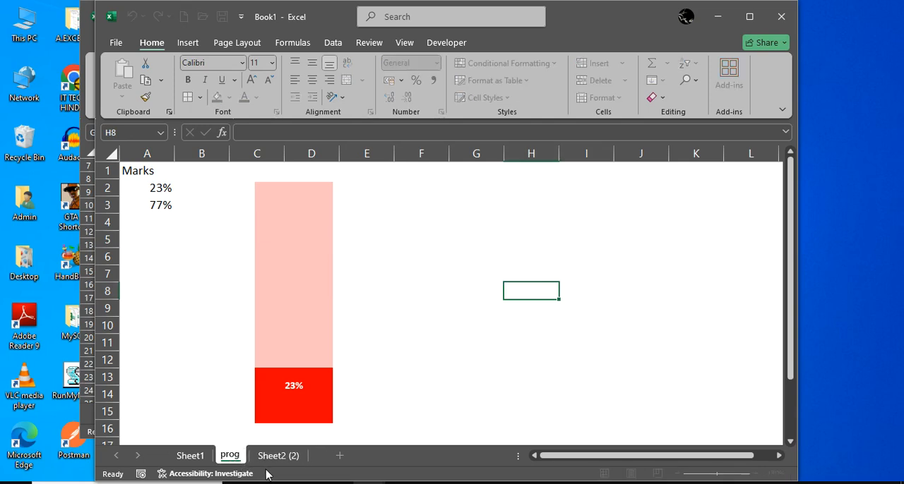
type("ress Chart")
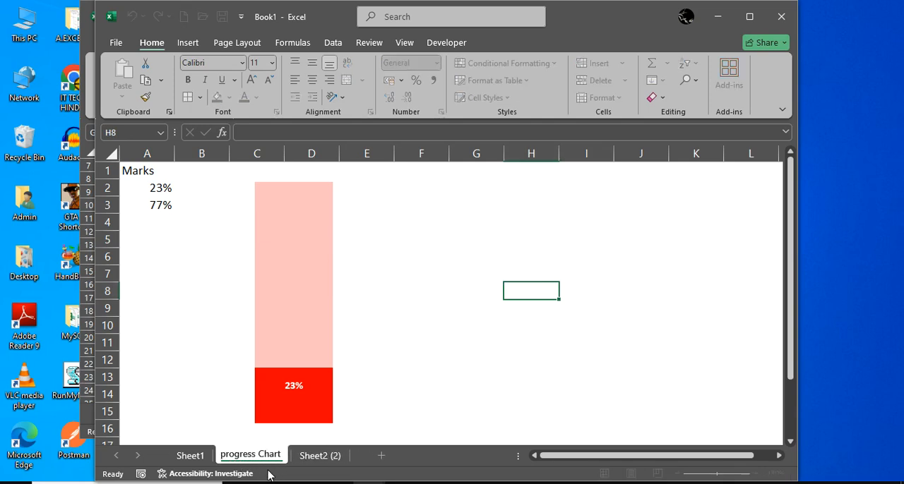
Rename the duplicated sheet as Male Chart
double_click(314, 456)
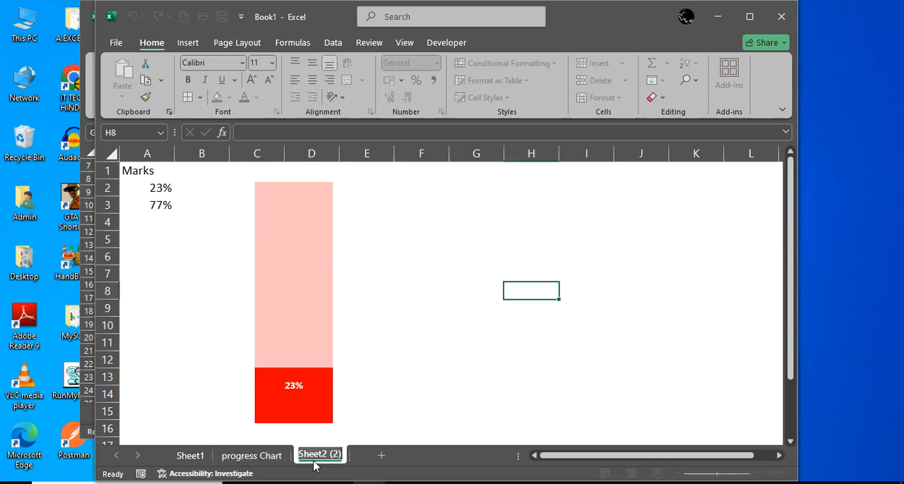
type("Male Chart")
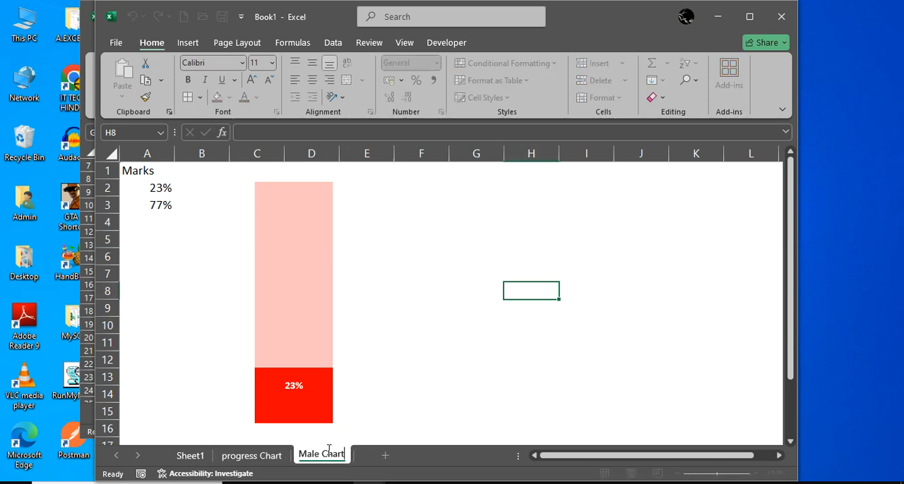
left_click(370, 406)
Set the column's 77% remainder part to No fill on the Male Chart sheet
left_click(166, 191)
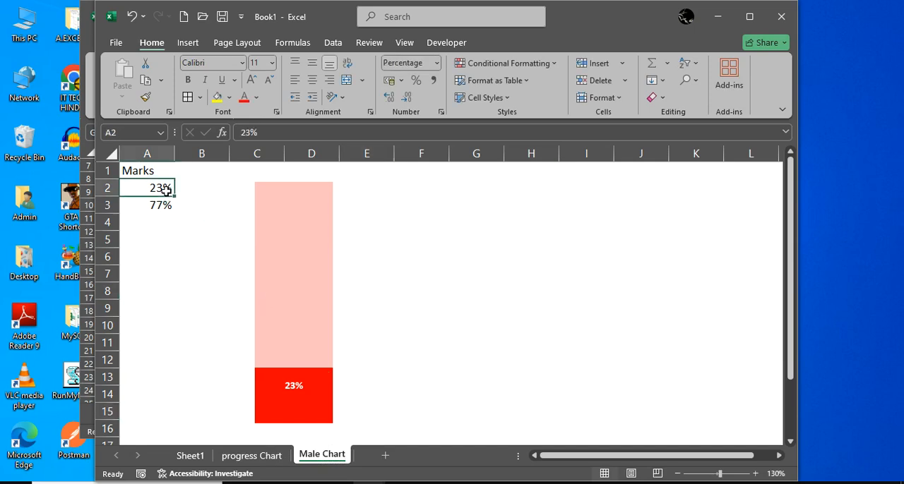
left_click(217, 286)
left_click(296, 207)
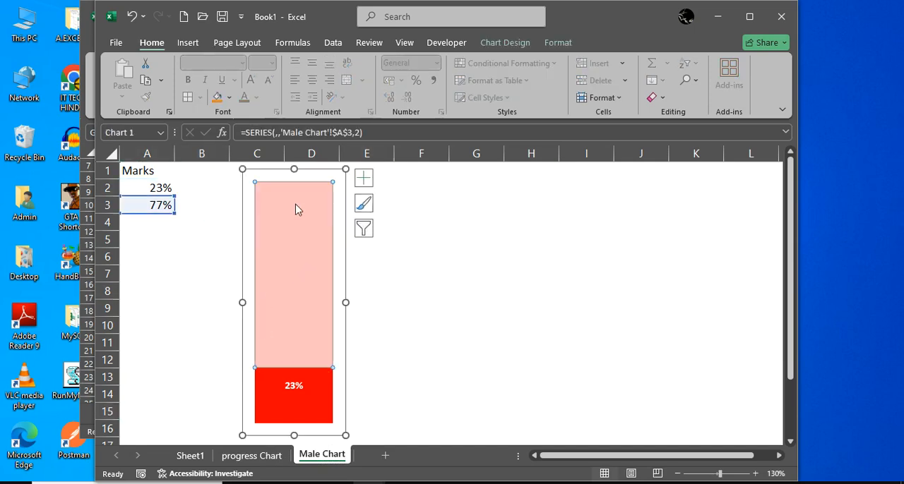
right_click(302, 261)
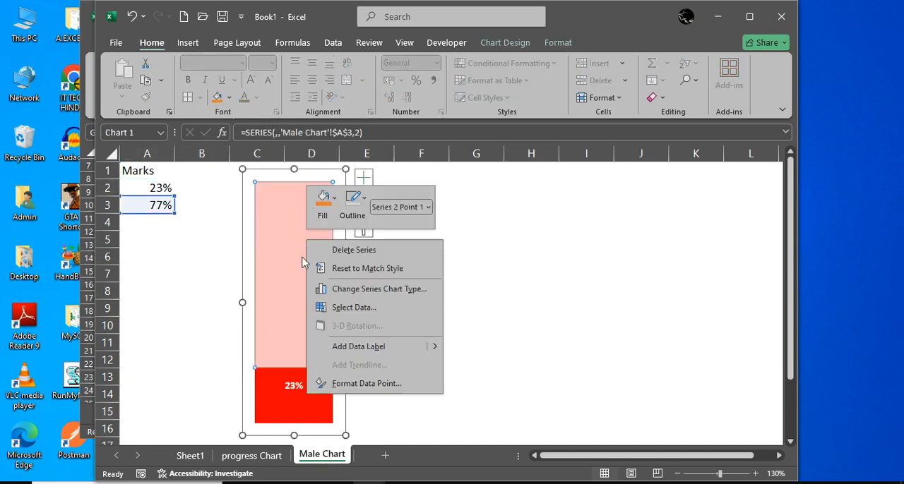
left_click(346, 384)
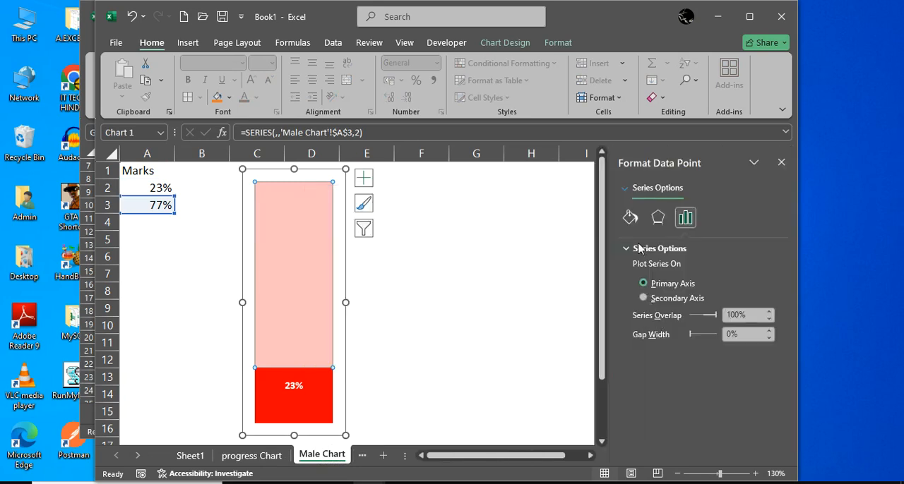
left_click(630, 218)
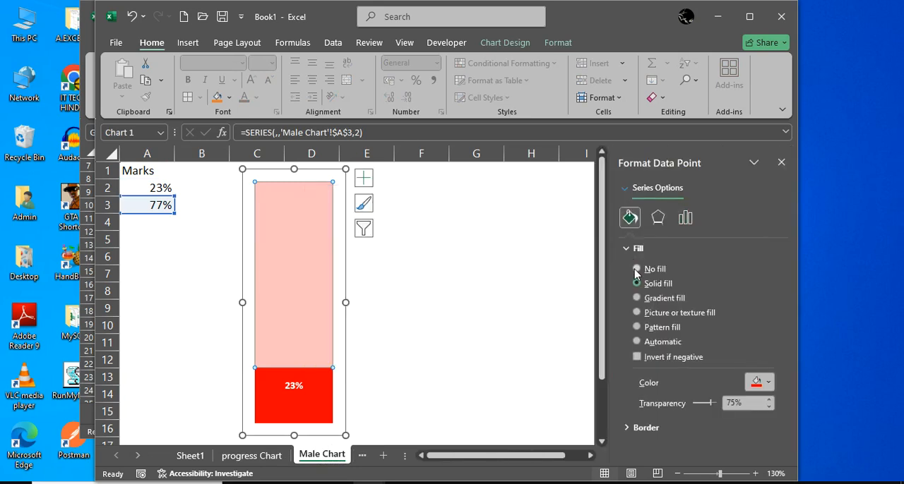
left_click(636, 269)
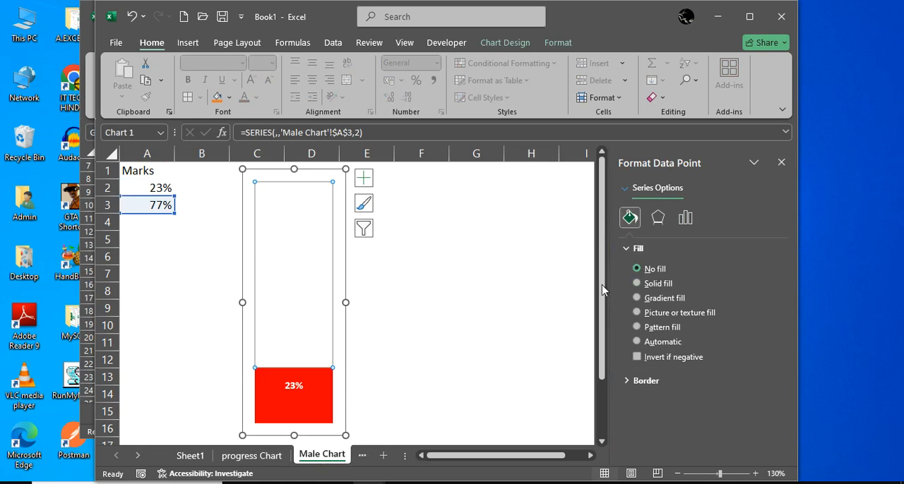
Set the marks value in A2 of the Male Chart sheet to 100%
left_click(158, 188)
type("100")
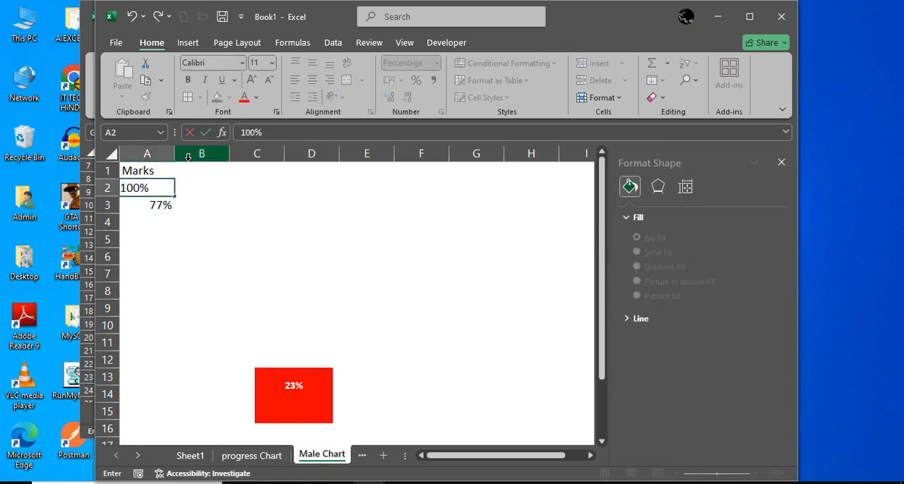
key("Return")
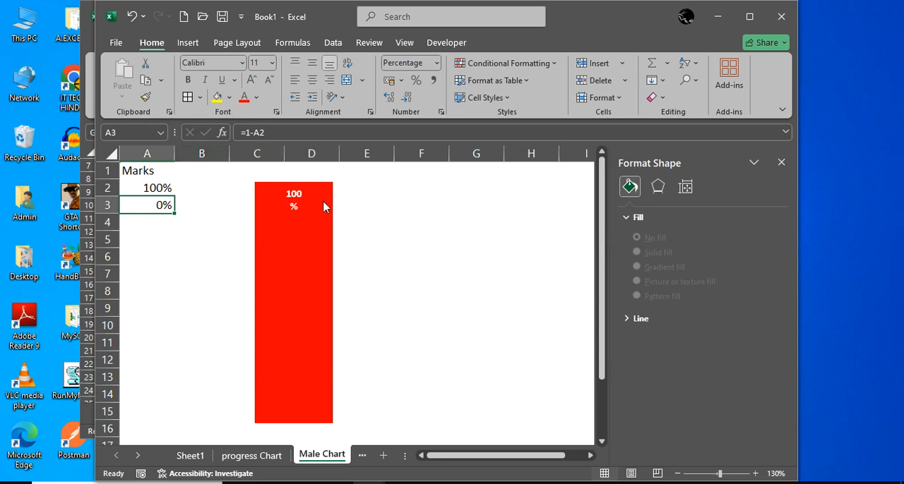
Delete the red column's data label and widen the chart so the column extends into column E
left_click(292, 203)
key("Delete")
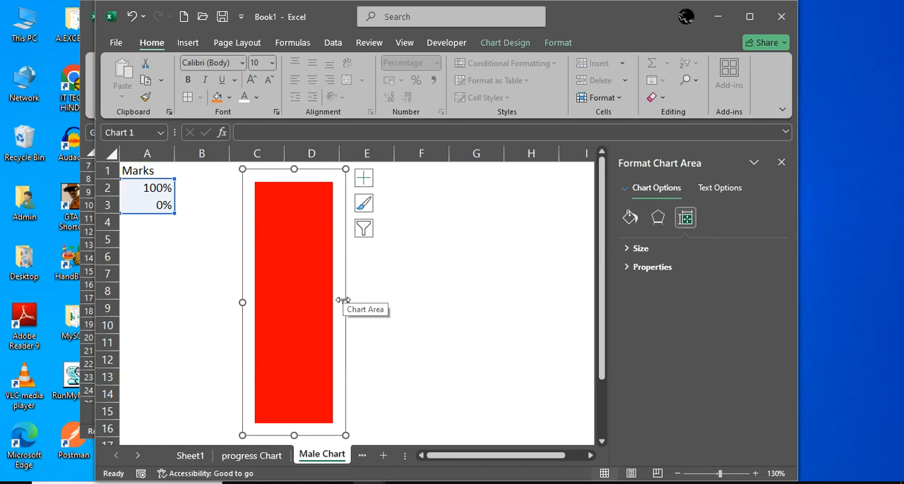
left_click_drag(344, 303, 381, 303)
left_click(464, 309)
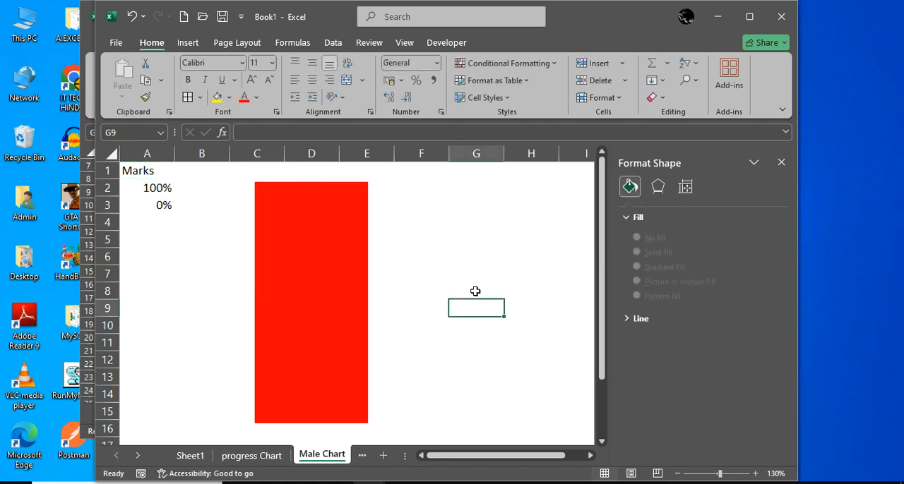
left_click(526, 260)
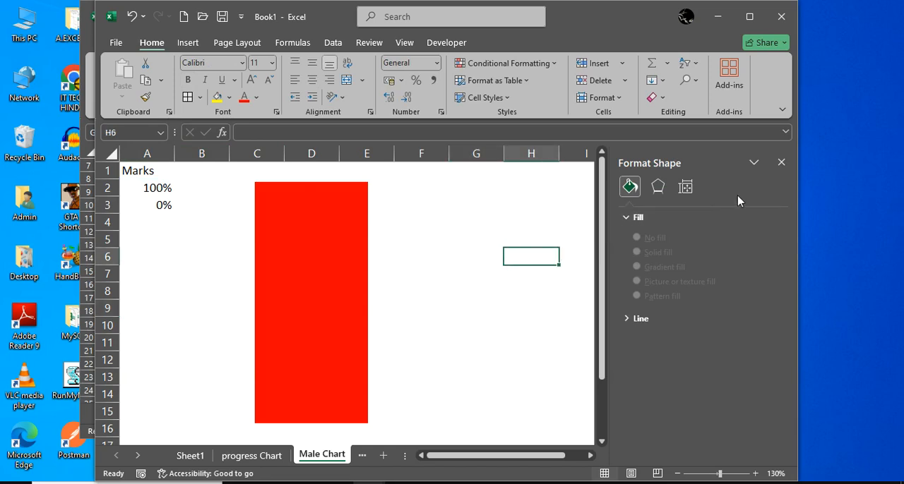
left_click(781, 162)
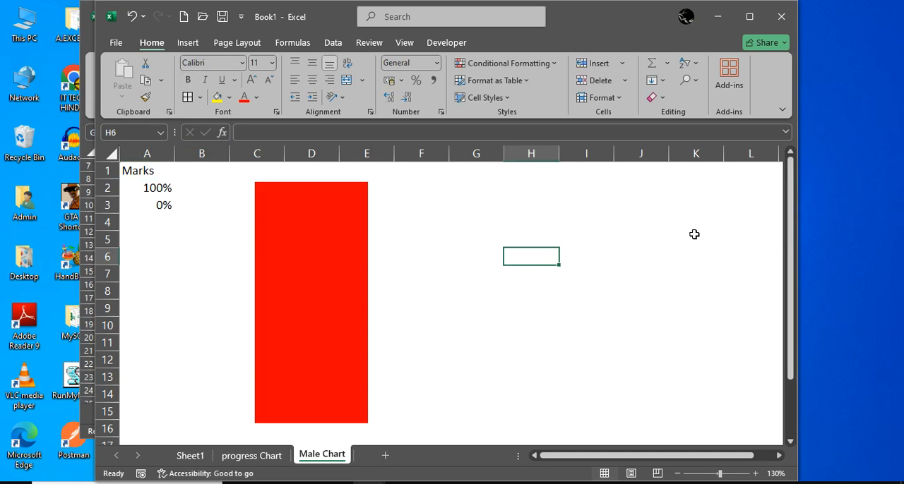
Open PowerPoint and create a blank presentation with its slide set to the Blank layout
key("super")
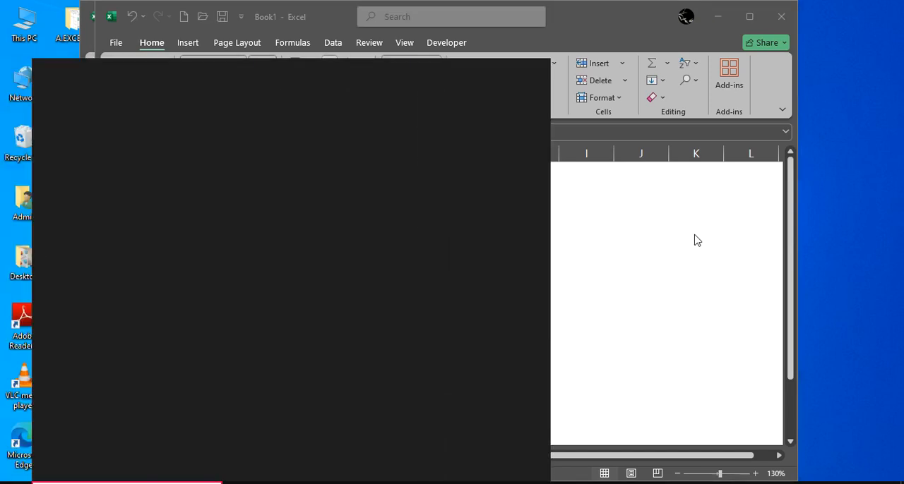
type("power")
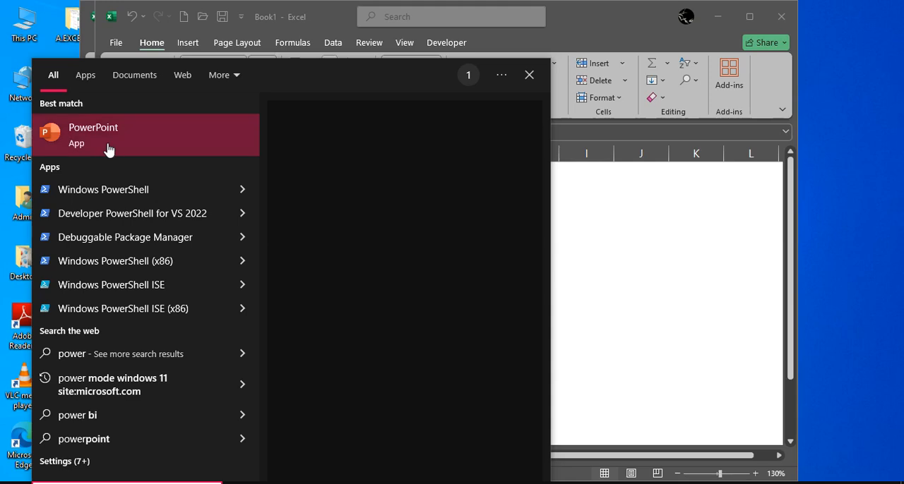
left_click(108, 149)
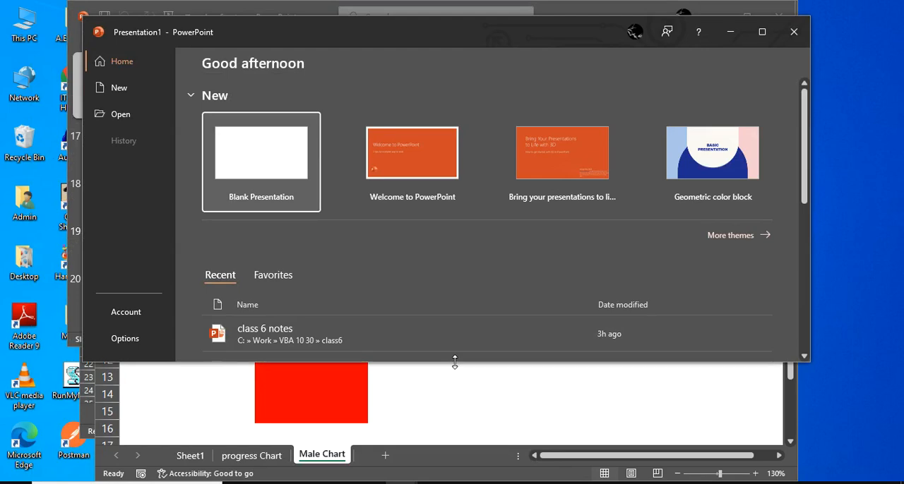
left_click_drag(454, 362, 470, 483)
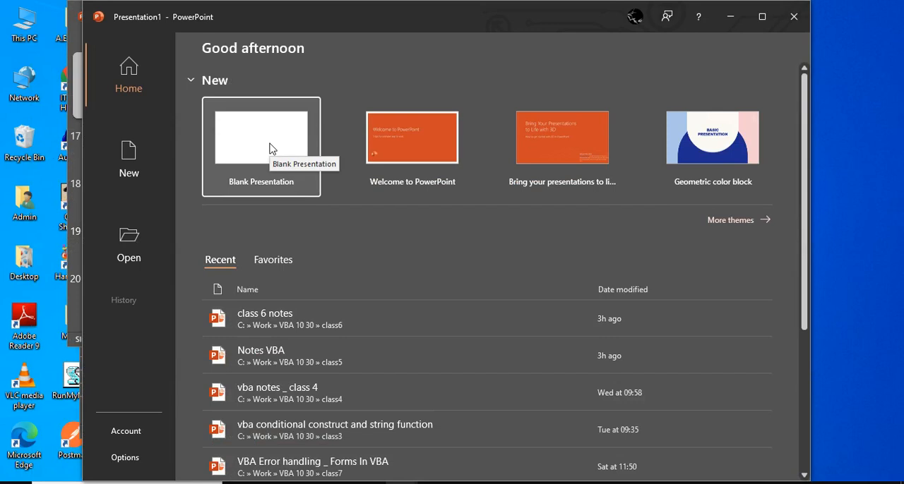
left_click(271, 148)
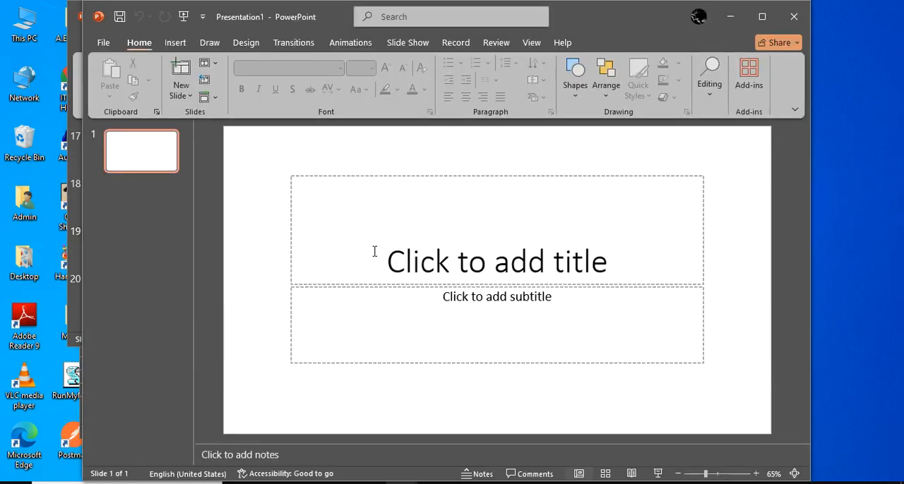
left_click(209, 63)
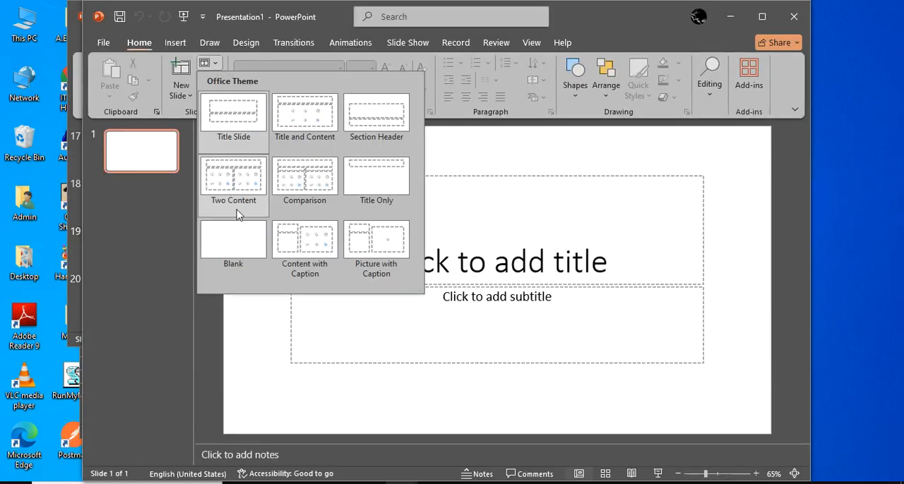
left_click(250, 254)
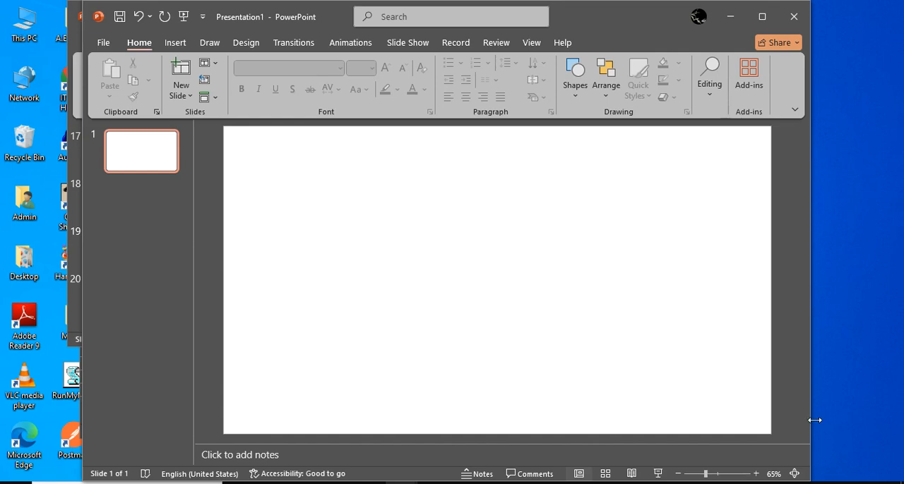
Draw a rectangle about 13.19 cm high and 7.42 cm wide on the left half of the blank slide
left_click(175, 42)
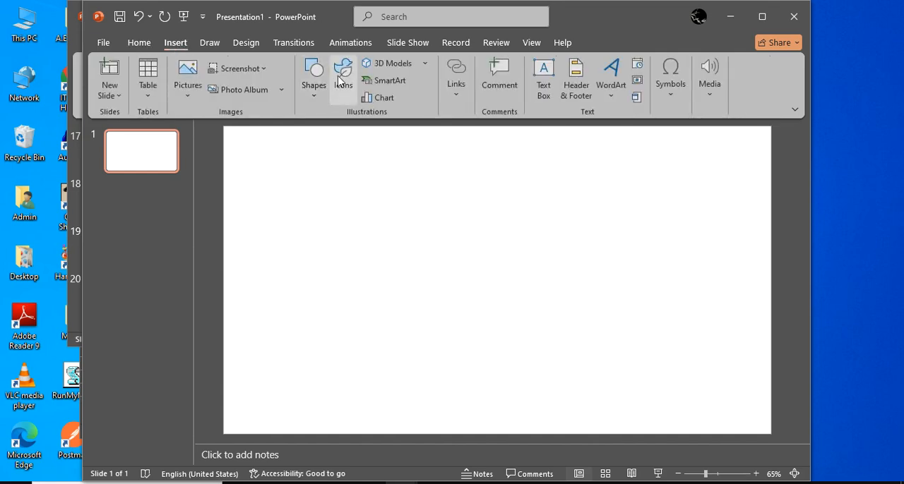
left_click(315, 78)
left_click(357, 134)
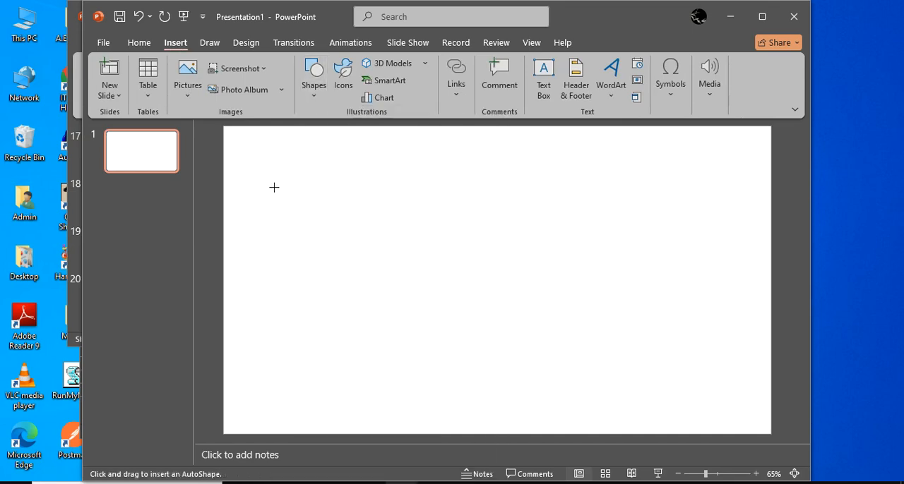
left_click_drag(278, 165, 398, 377)
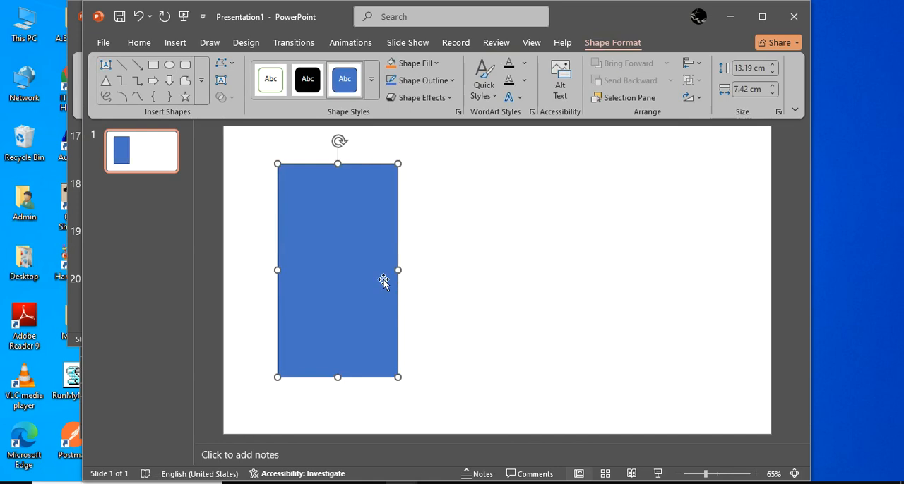
left_click(441, 250)
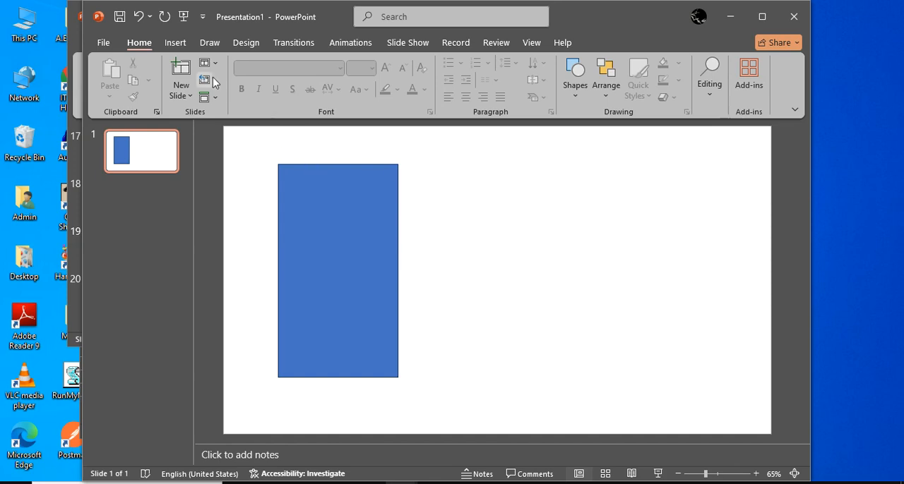
Add an empty text box beside the rectangle and set its font size to 230
left_click(176, 43)
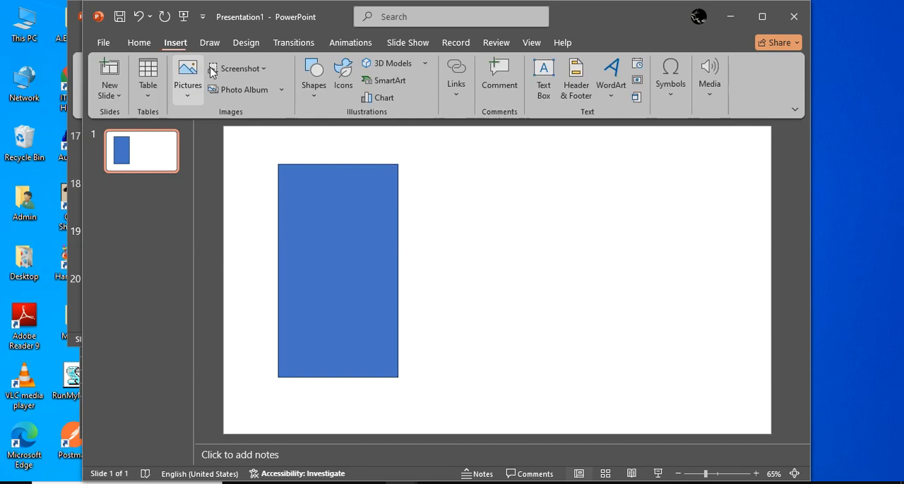
left_click(543, 77)
left_click(432, 230)
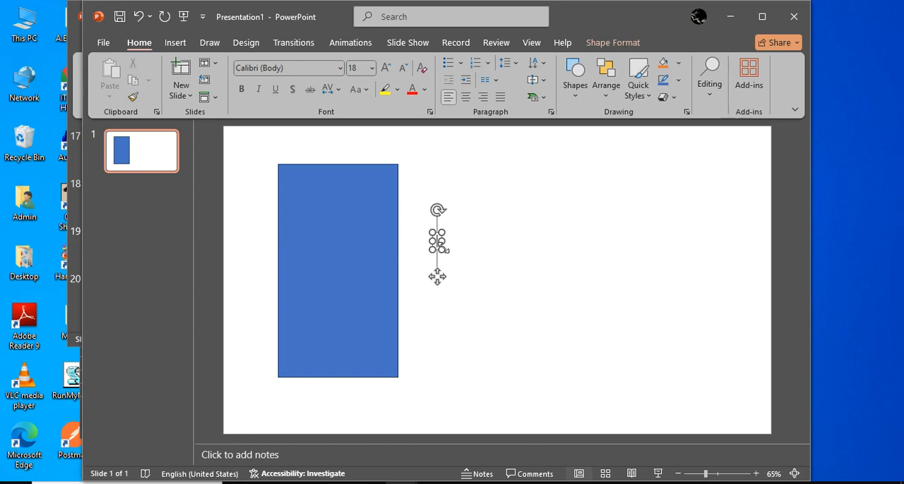
type("sadasc")
key("BackSpace")
key("BackSpace")
key("BackSpace")
key("BackSpace")
key("BackSpace")
key("BackSpace")
left_click(362, 68)
type("230")
key("Return")
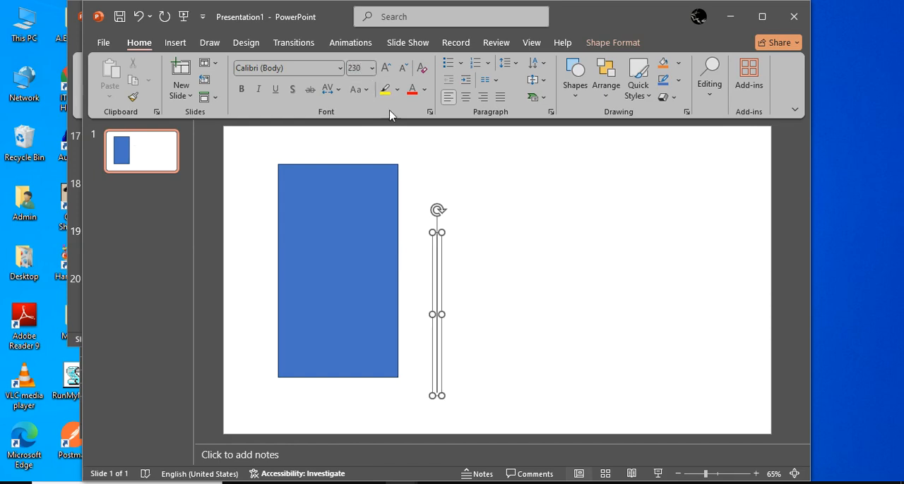
type("sdfa")
key("BackSpace")
key("BackSpace")
key("BackSpace")
key("BackSpace")
Insert the male figure symbol, Webdings character code 128, into the empty text box
left_click(177, 44)
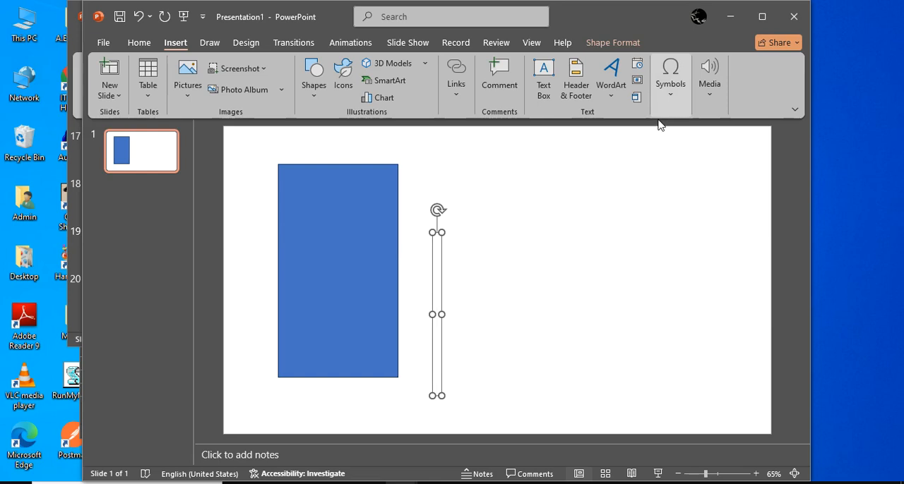
left_click(670, 79)
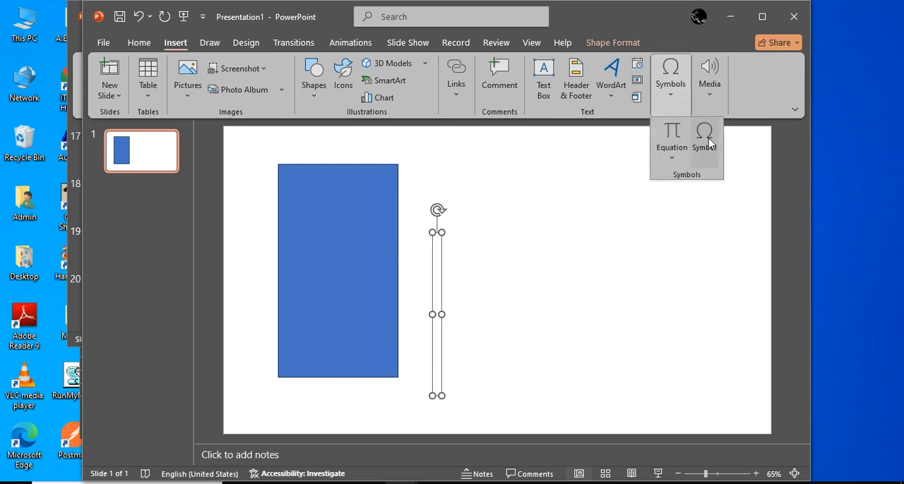
left_click(704, 138)
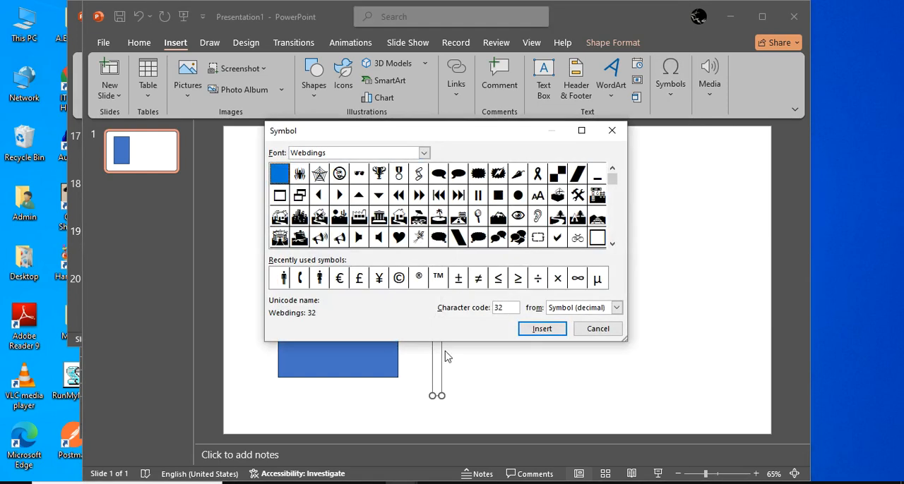
left_click_drag(469, 128, 399, 54)
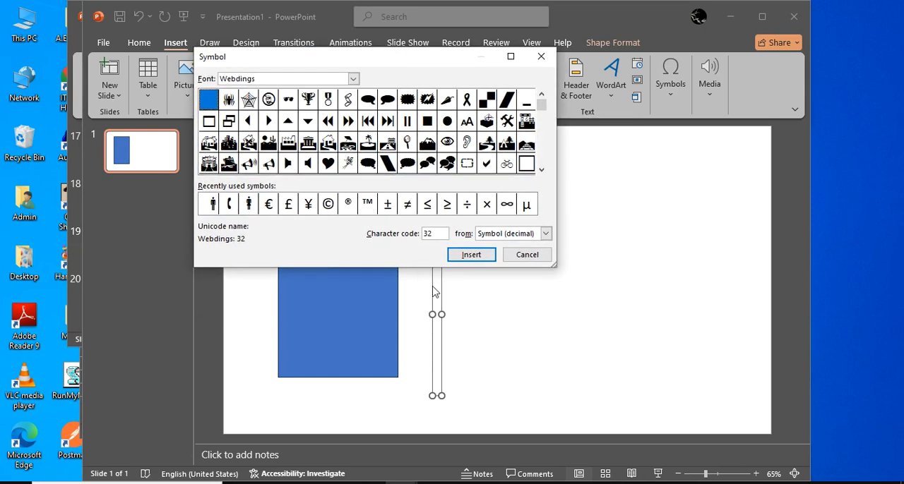
left_click(353, 78)
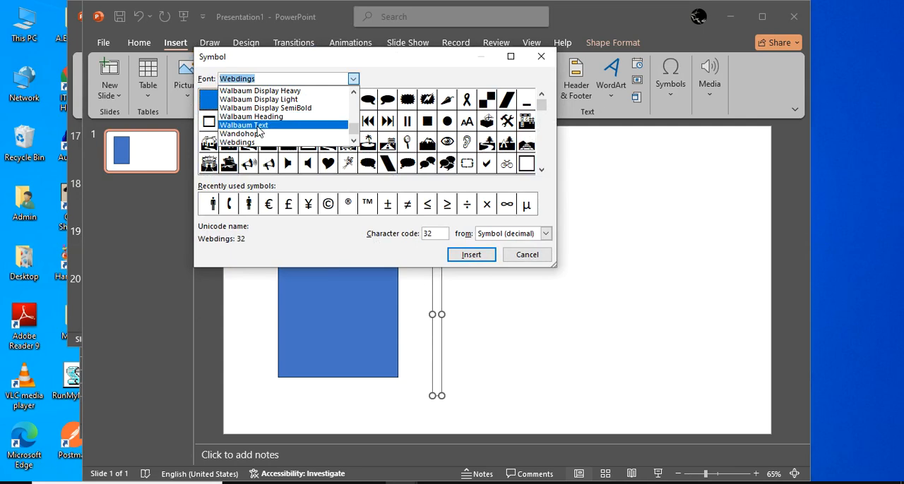
left_click(240, 144)
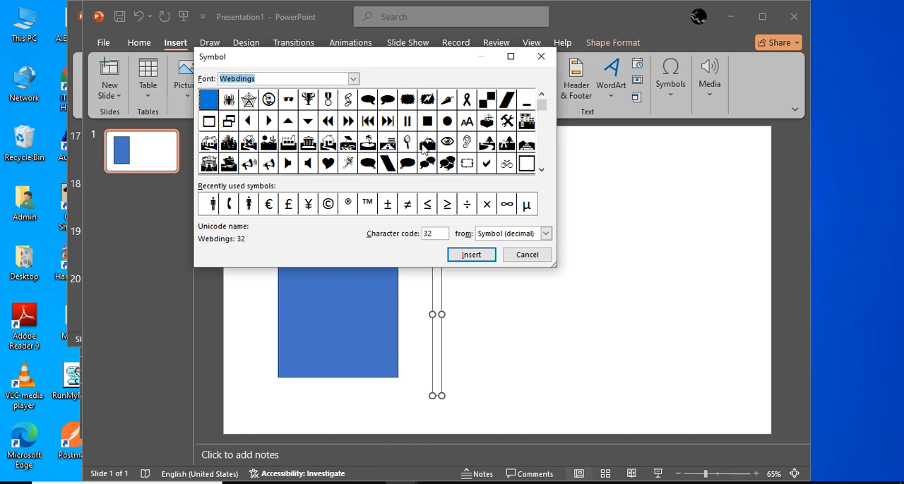
left_click(541, 170)
left_click(541, 169)
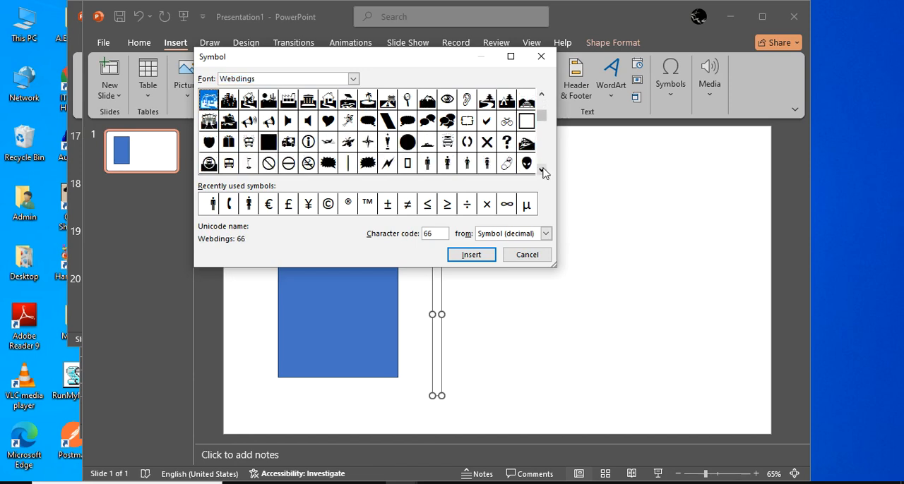
left_click(427, 163)
left_click(471, 254)
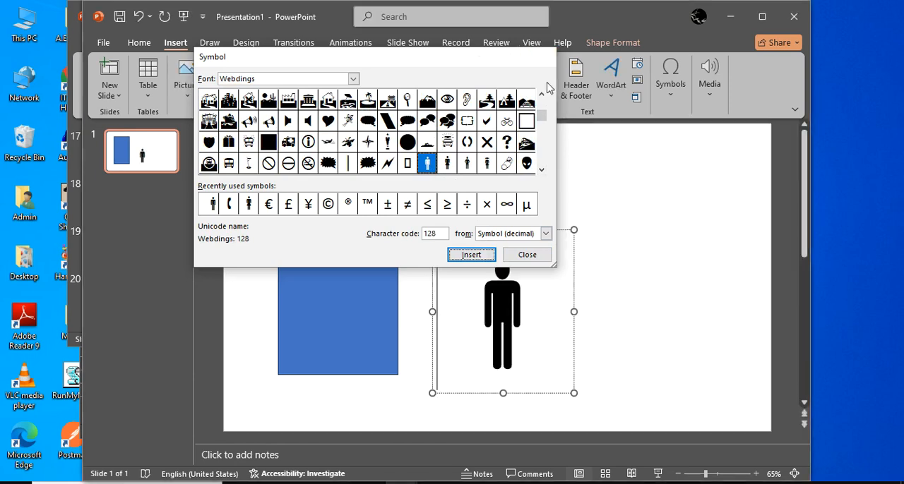
left_click(541, 57)
Move the male symbol over the middle of the rectangle and merge the two shapes with Combine
left_click_drag(557, 230, 393, 185)
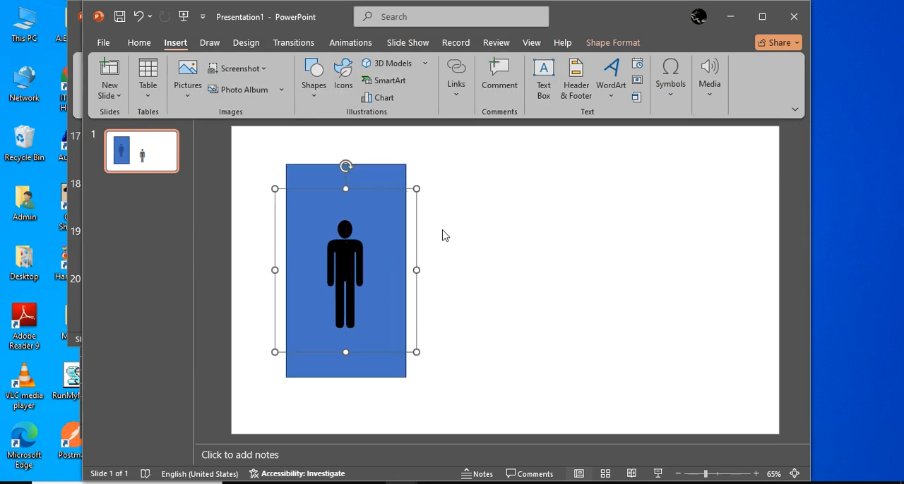
key("ctrl+a")
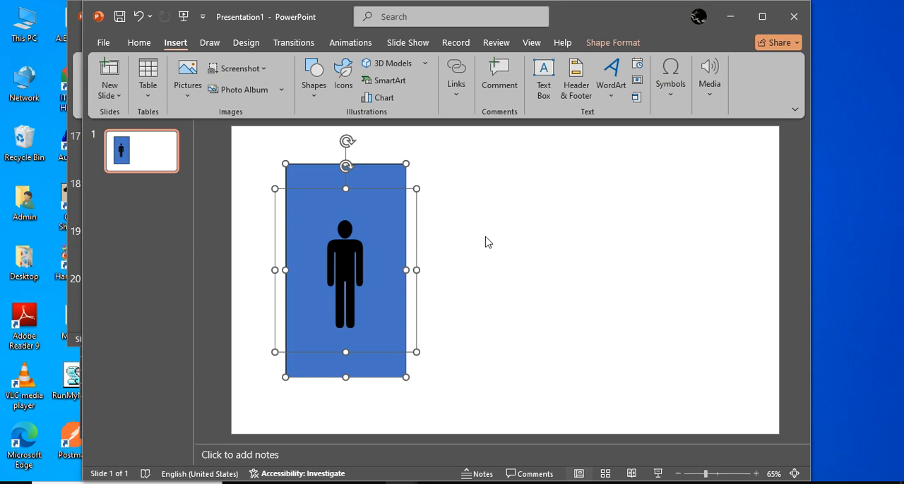
left_click(614, 46)
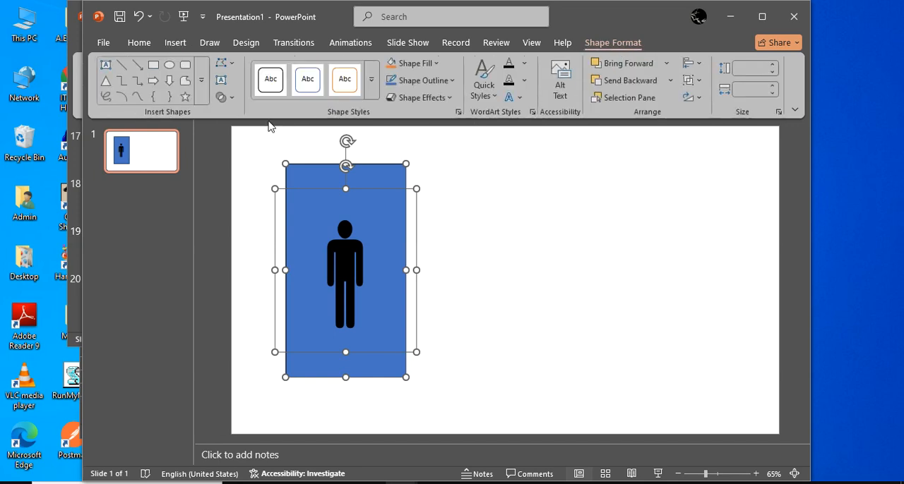
left_click(233, 99)
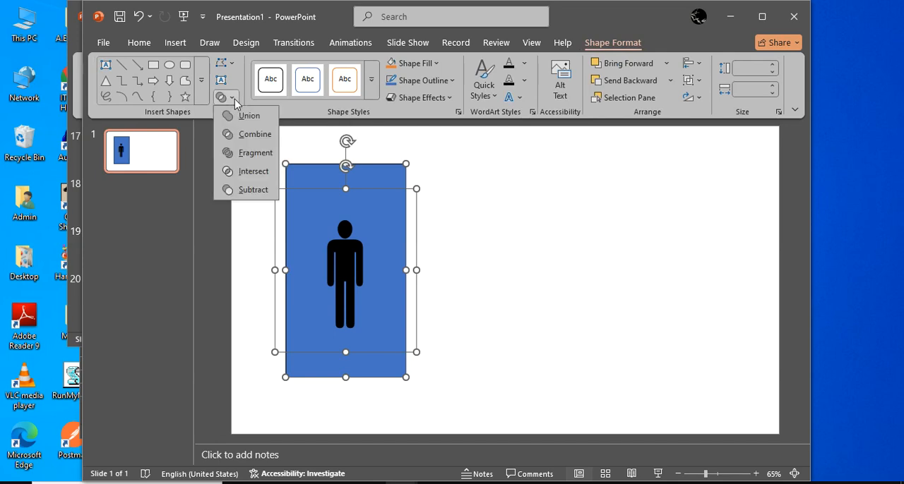
left_click(244, 134)
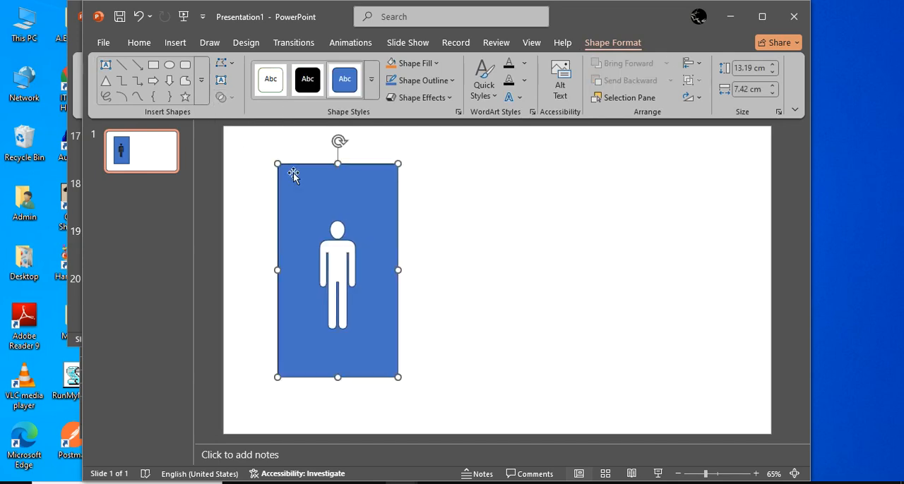
Move the merged shape toward the middle of the slide and fill it with white
left_click_drag(293, 174, 404, 194)
left_click(432, 64)
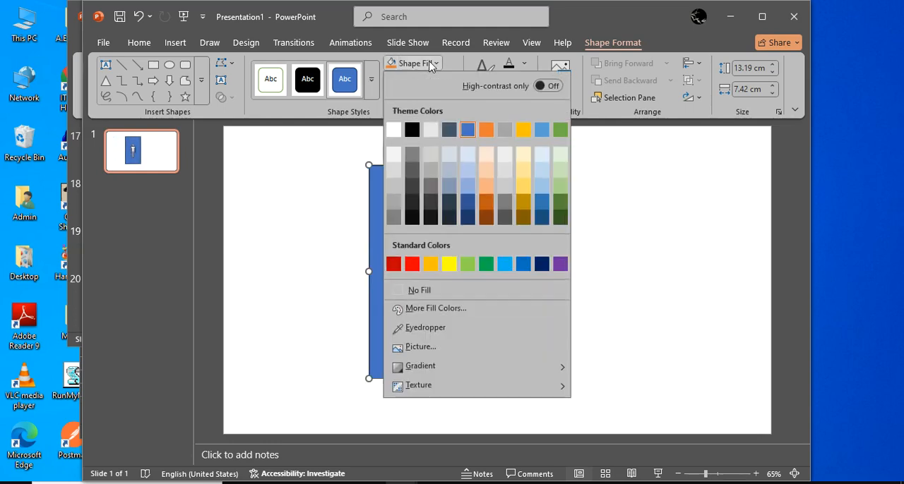
left_click(397, 134)
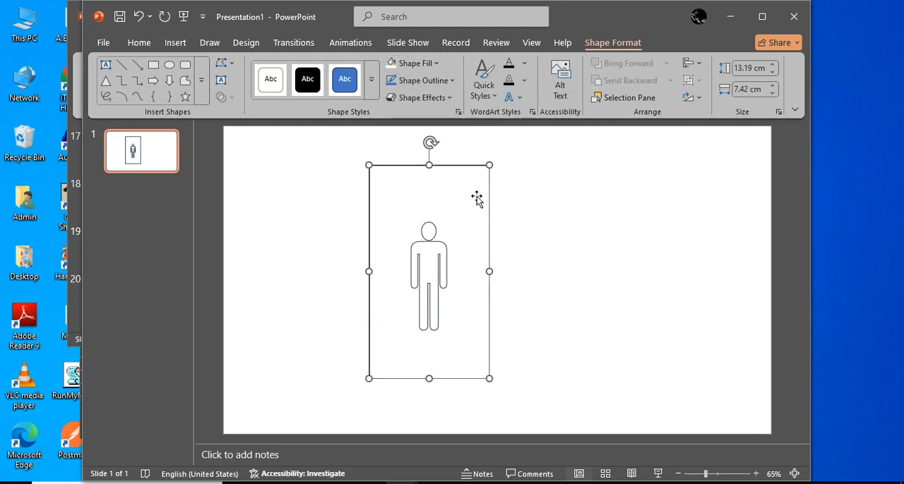
mouse_move(476, 195)
left_mouse_down()
mouse_move(609, 206)
mouse_move(485, 208)
left_mouse_up()
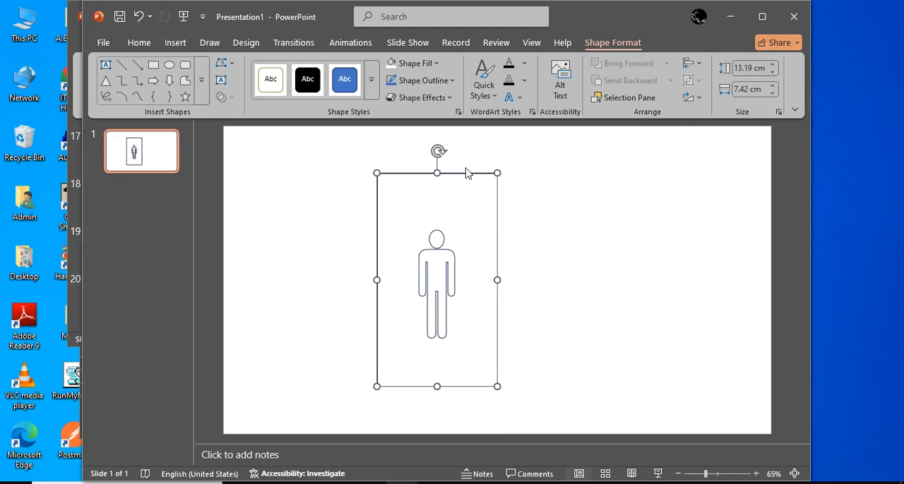
Set the merged shape's outline to the standard red and shift it slightly to the right
left_click(437, 63)
left_click(432, 64)
left_click(452, 80)
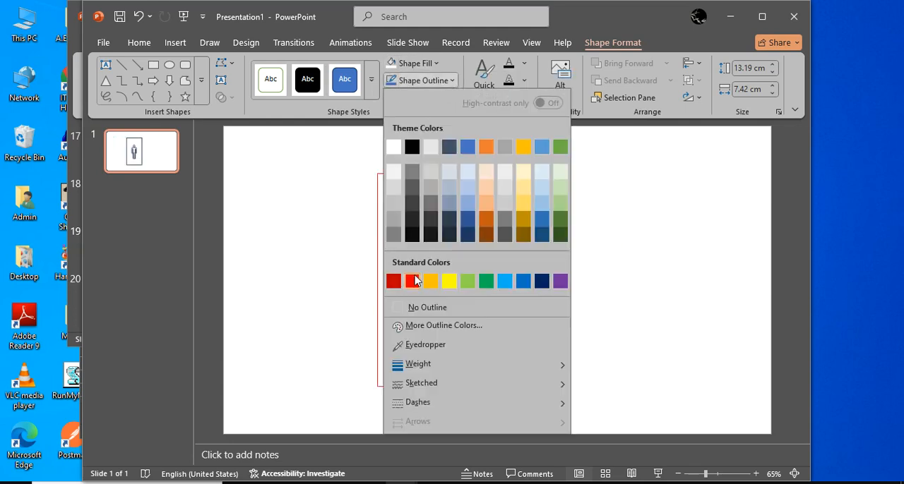
left_click(413, 277)
left_click_drag(493, 212, 510, 203)
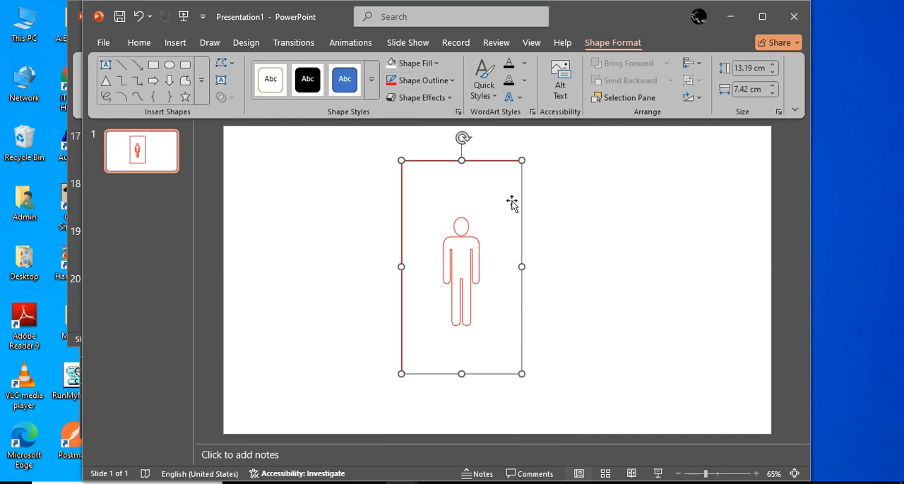
Switch from Presentation1 to the class 6 notes presentation window
key("alt+Tab")
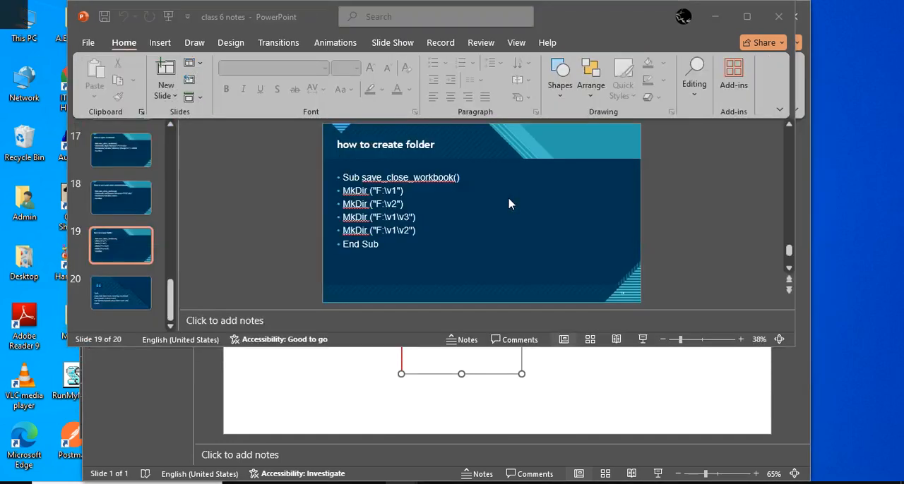